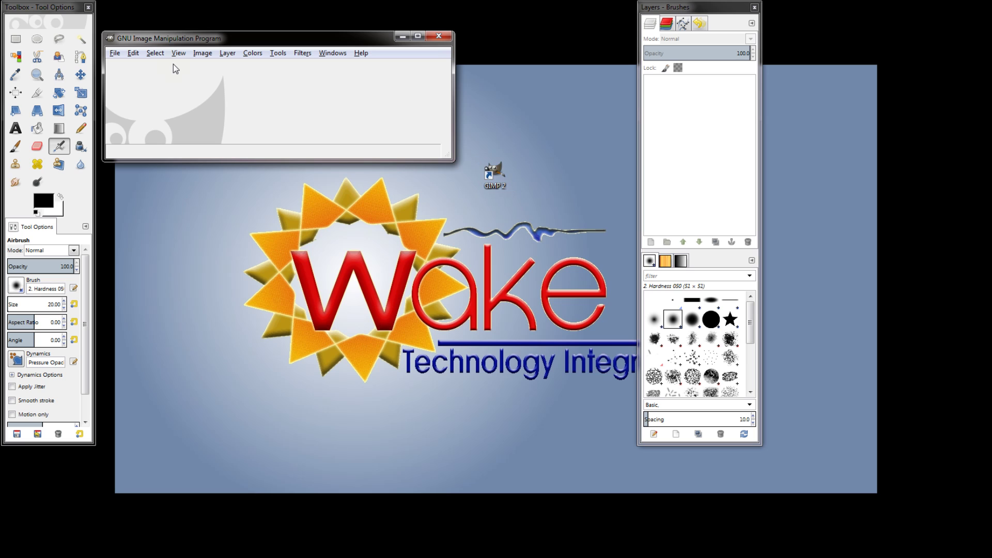
- Reopen SmallForWebWakeTechnologyIntegratorsLogo.xcf from the recent files list
left_click(115, 53)
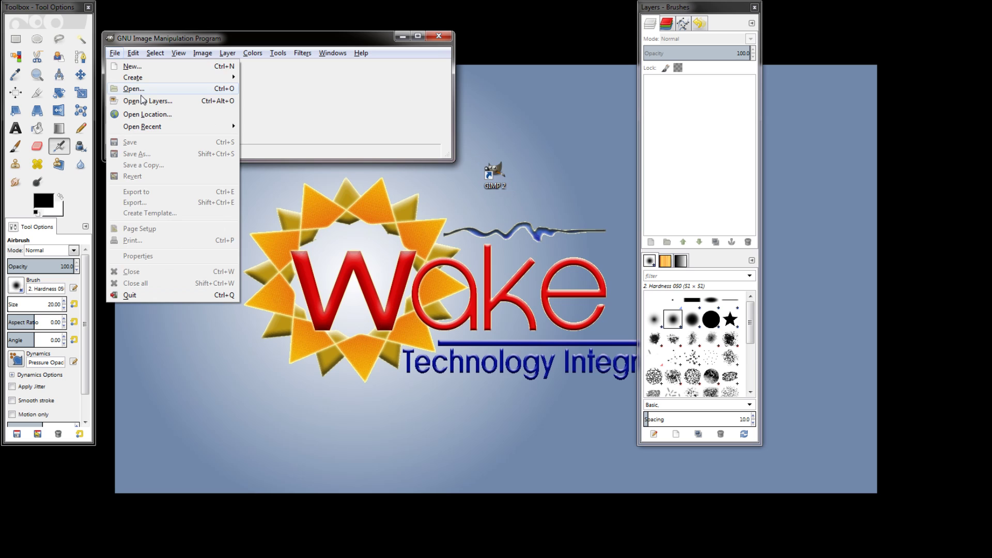
mouse_move(159, 129)
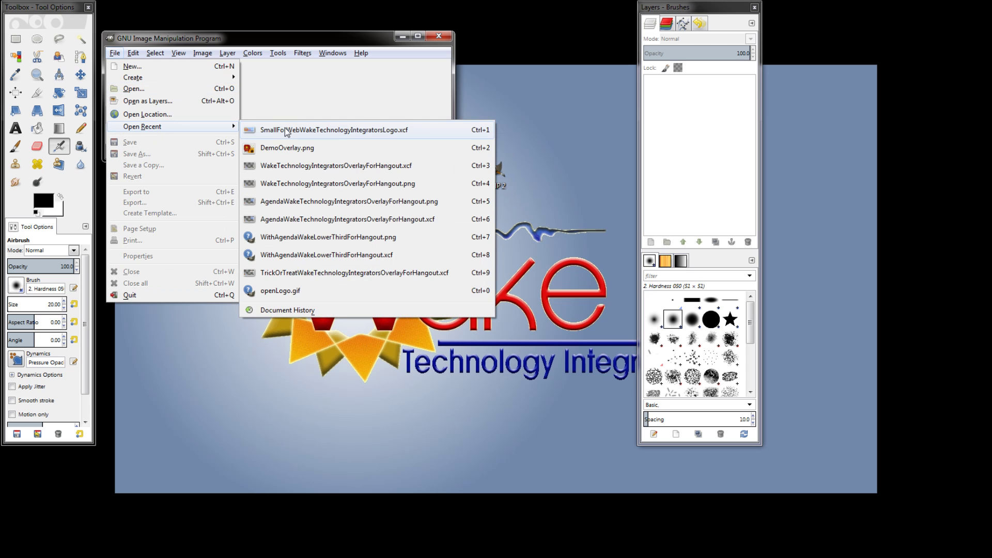
left_click(287, 131)
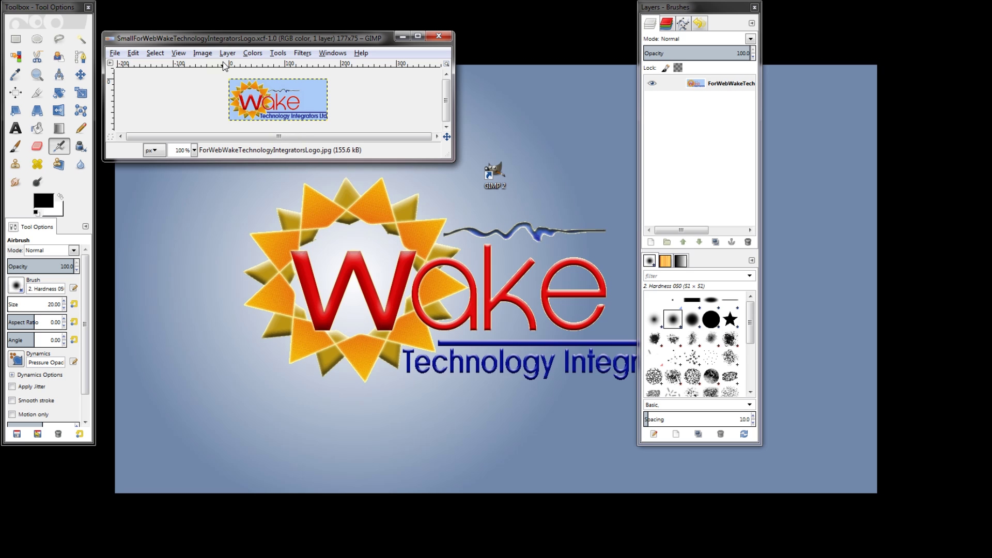
- Fit the logo in its window, enlarge the window by its corner, then refit the logo
left_click(179, 53)
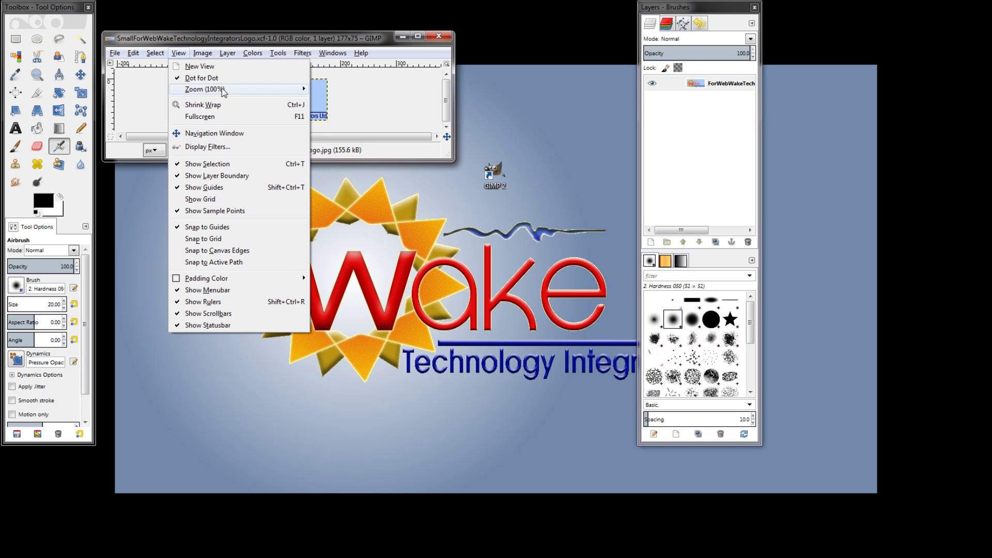
mouse_move(223, 91)
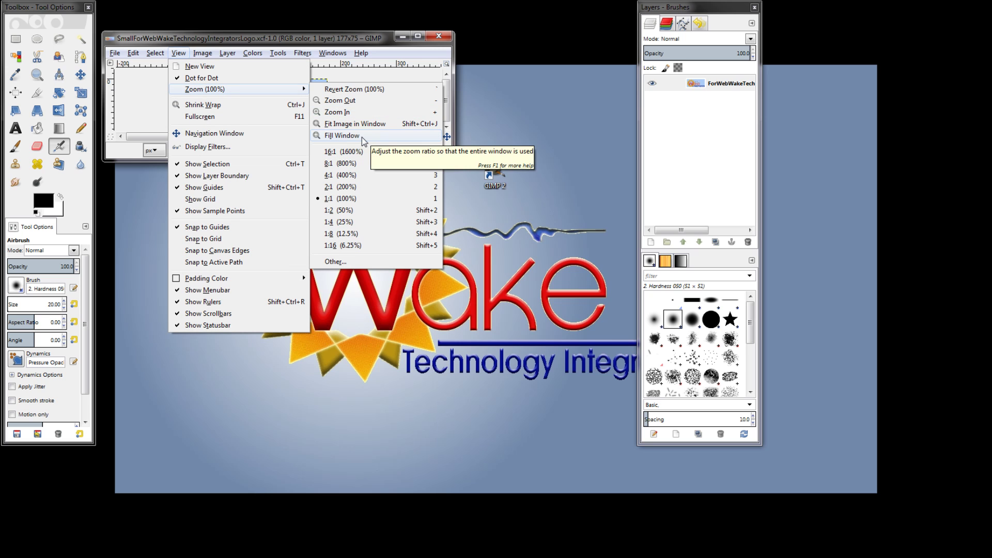
left_click(376, 124)
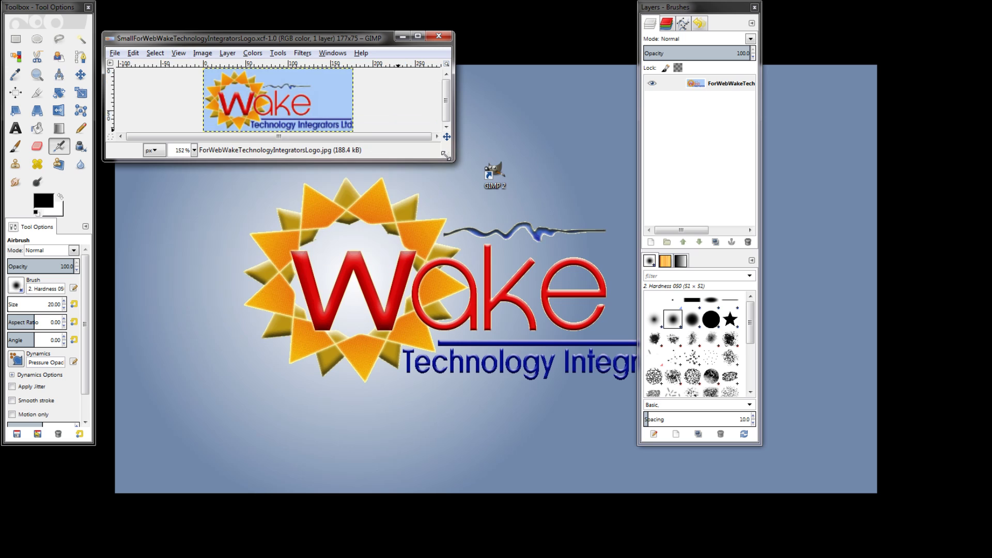
left_click_drag(444, 154, 466, 183)
left_click_drag(494, 227, 568, 302)
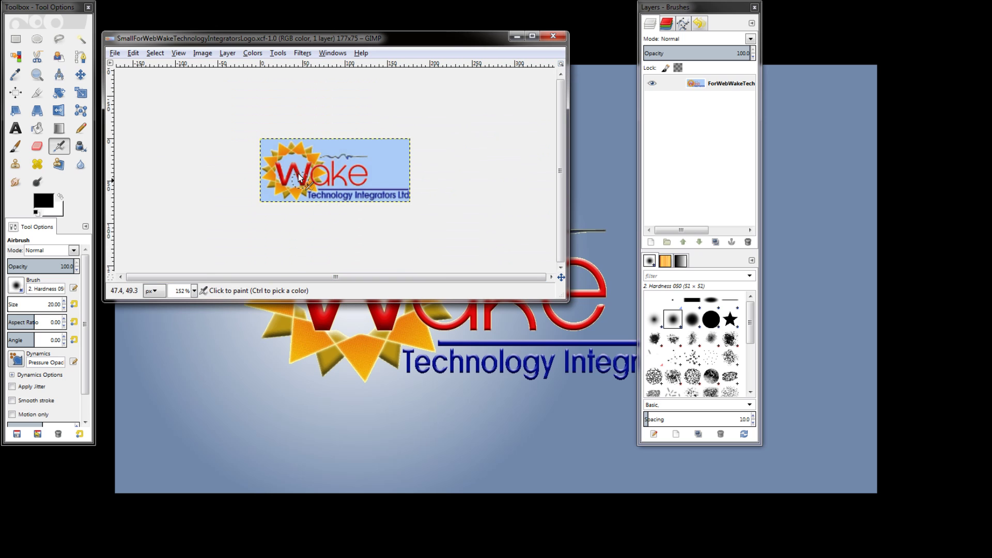
left_click(179, 54)
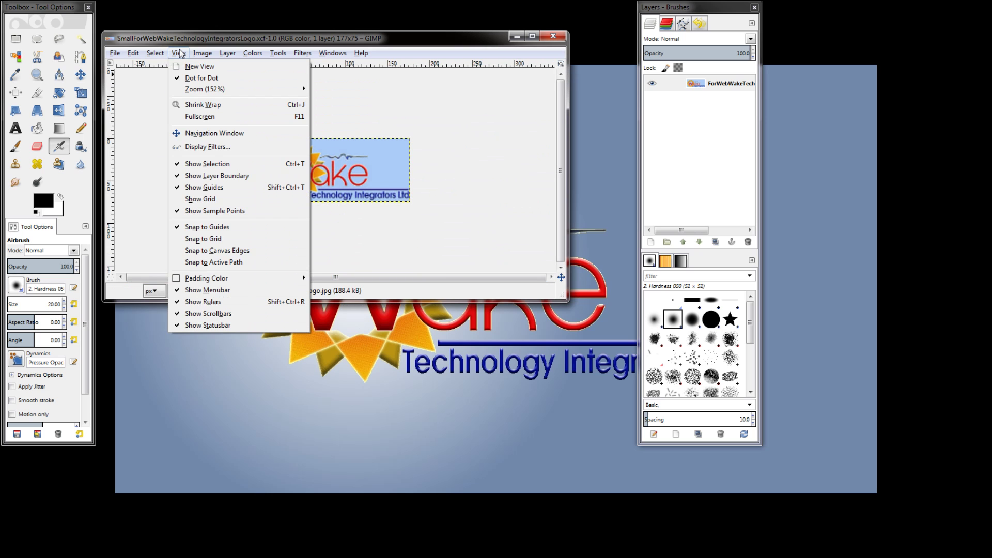
mouse_move(217, 90)
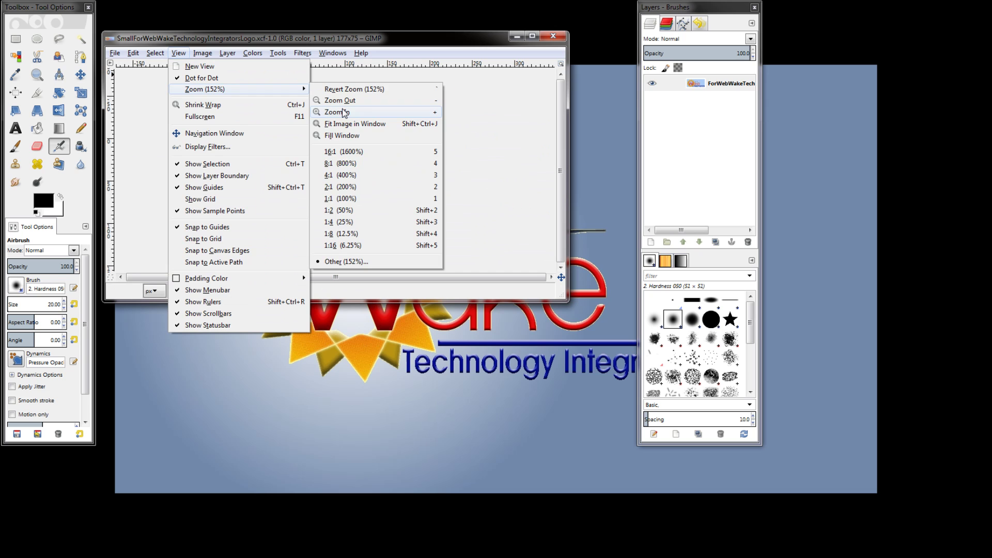
left_click(364, 124)
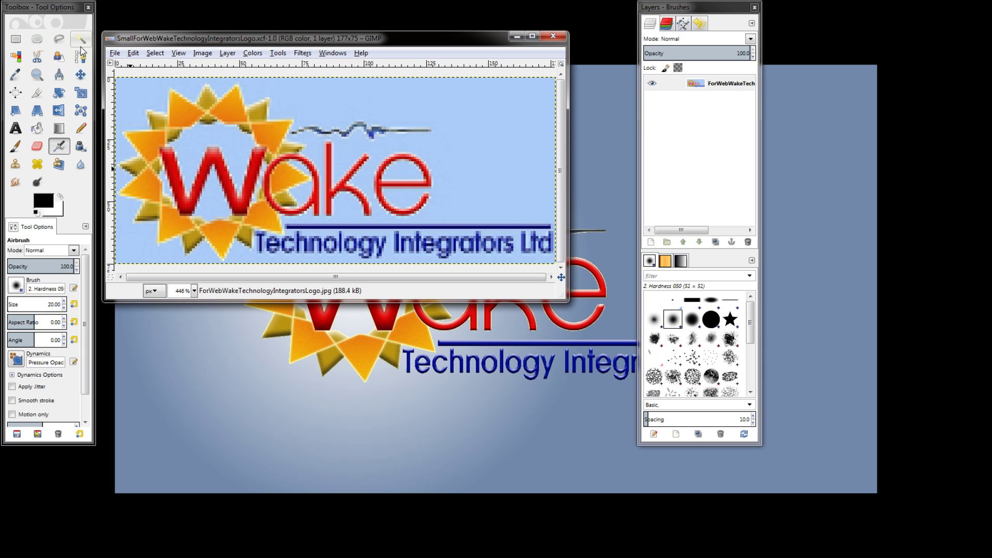
- Create a new 640 × 360 image
left_click(115, 53)
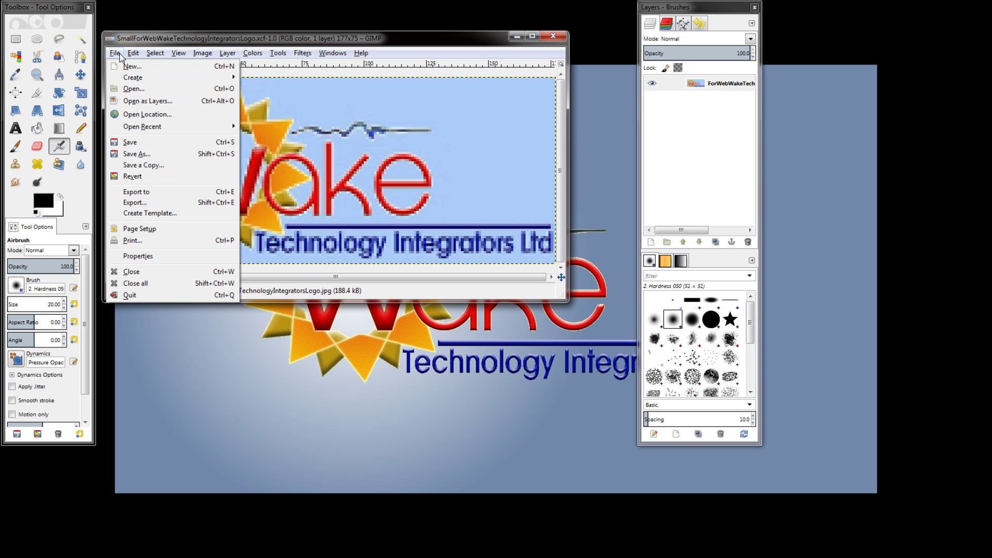
left_click(145, 66)
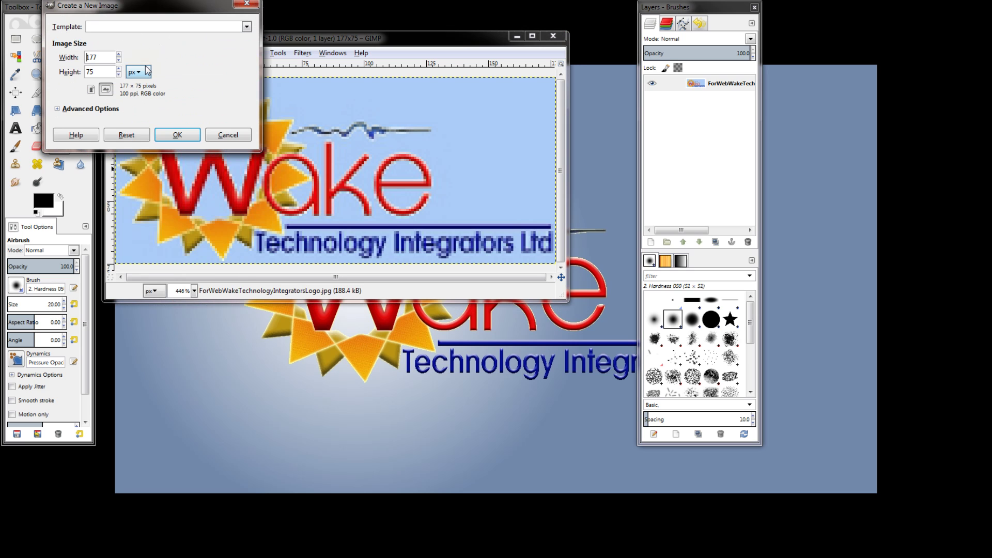
double_click(99, 59)
type("640")
key("Tab")
type("360")
left_click(177, 135)
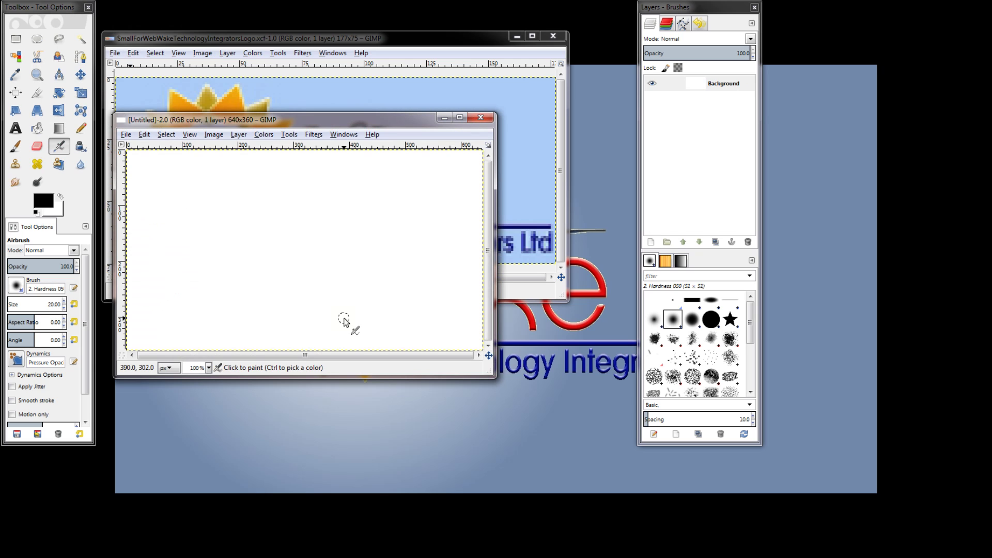
- Enlarge the new image window and move it up and right beside the layers panel
left_click_drag(487, 372, 587, 453)
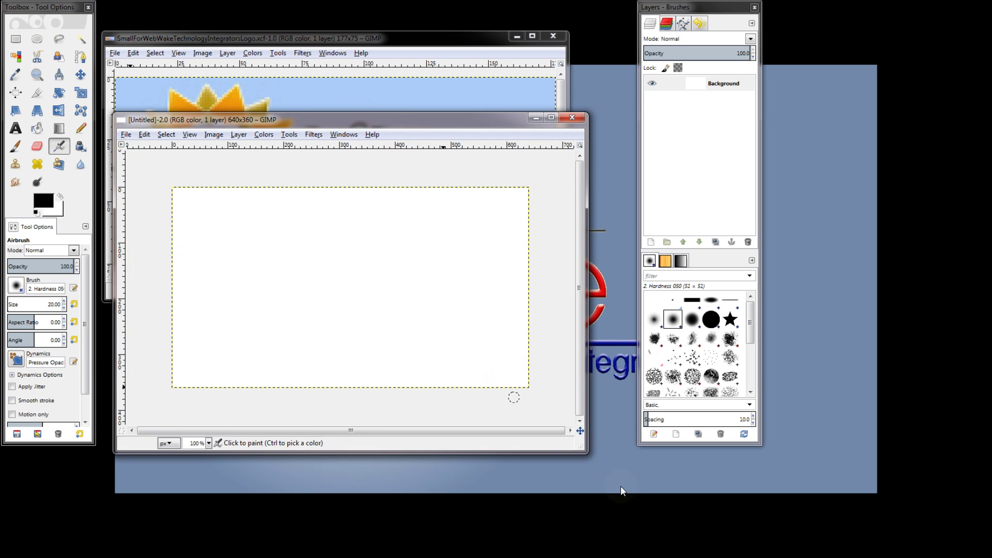
left_click_drag(621, 486, 621, 486)
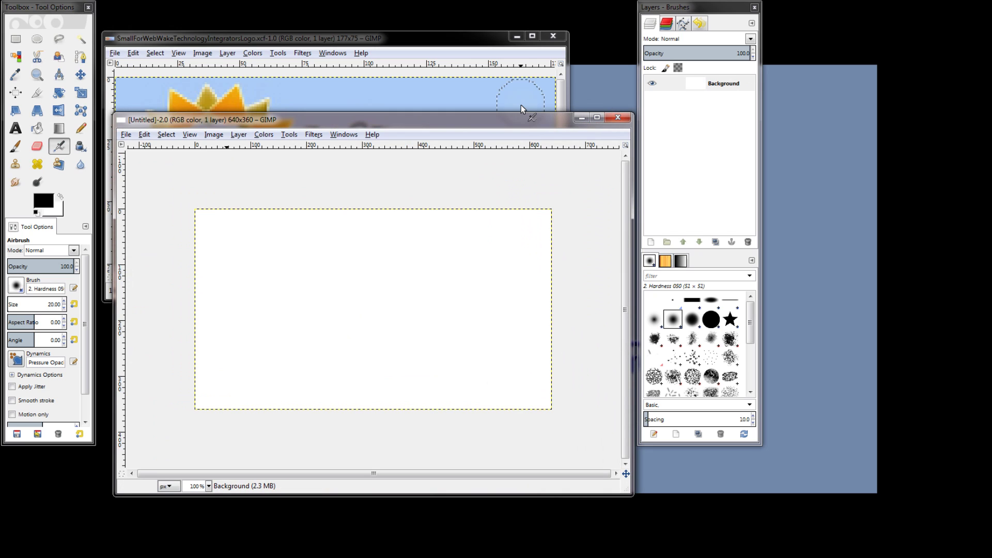
left_click_drag(530, 115, 511, 53)
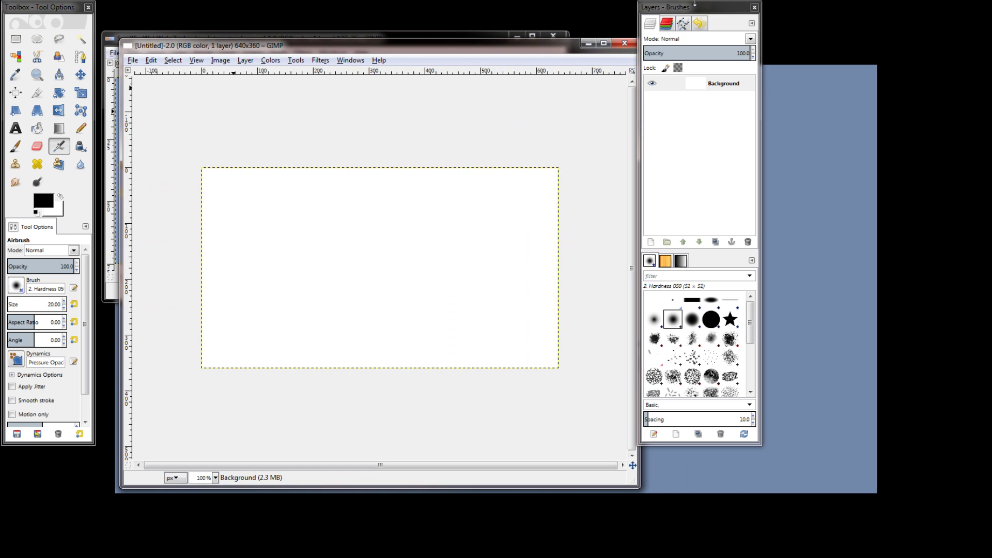
left_click_drag(694, 2, 807, 27)
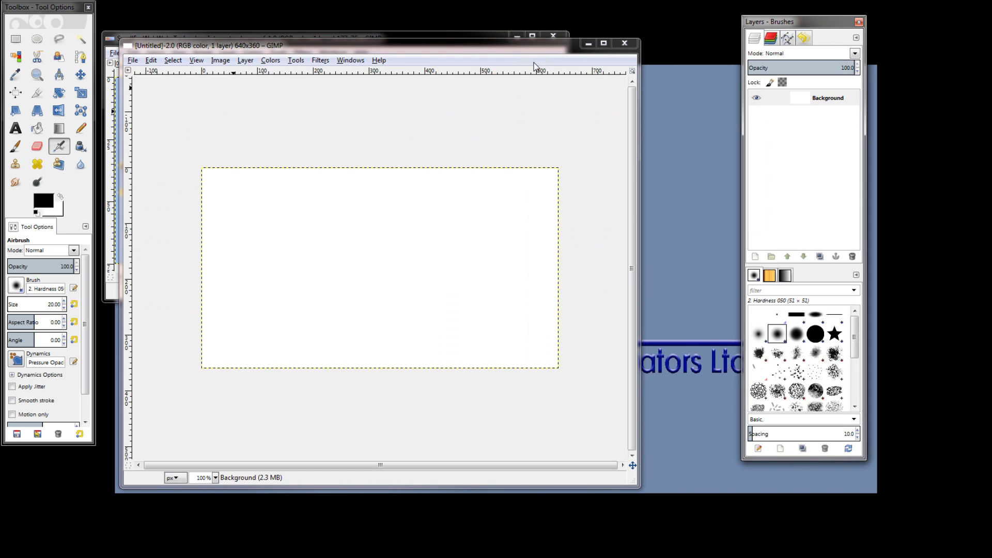
left_click_drag(536, 53, 609, 22)
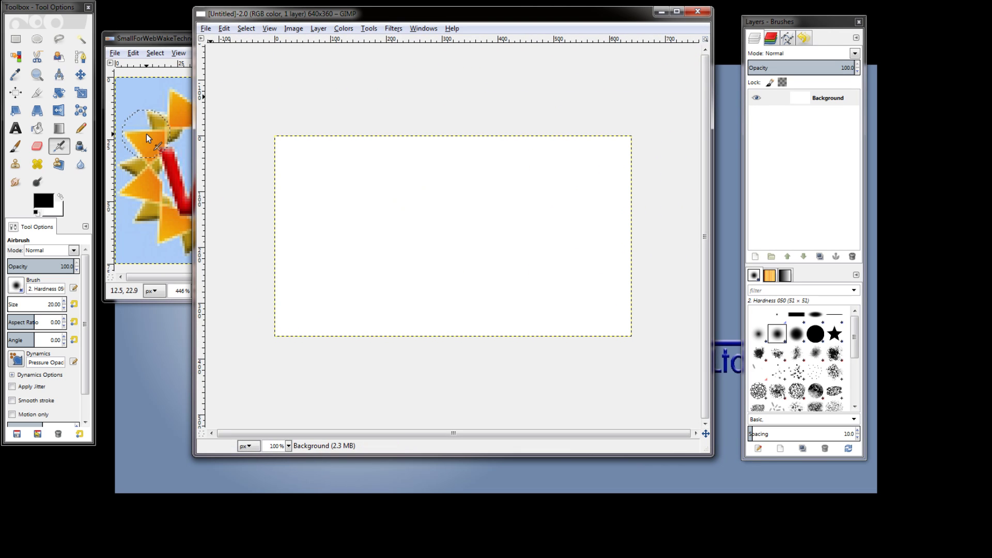
- Zoom the blank 640 × 360 canvas to Fit Image in Window
left_click(292, 28)
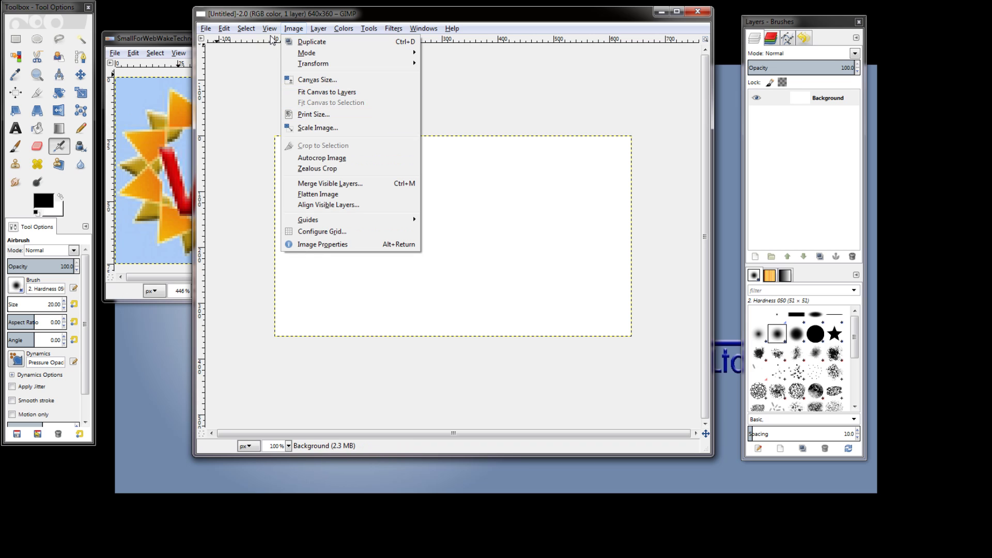
mouse_move(270, 29)
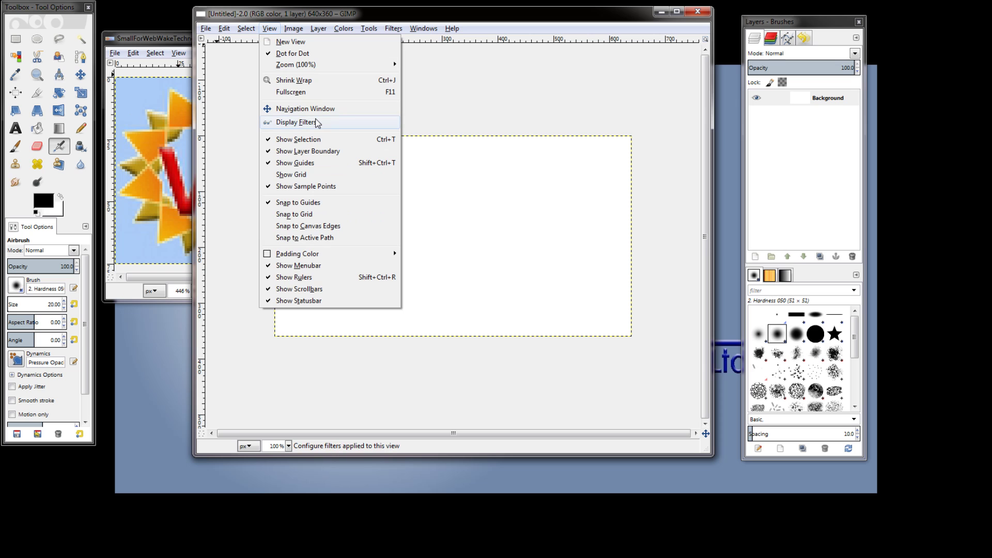
mouse_move(333, 68)
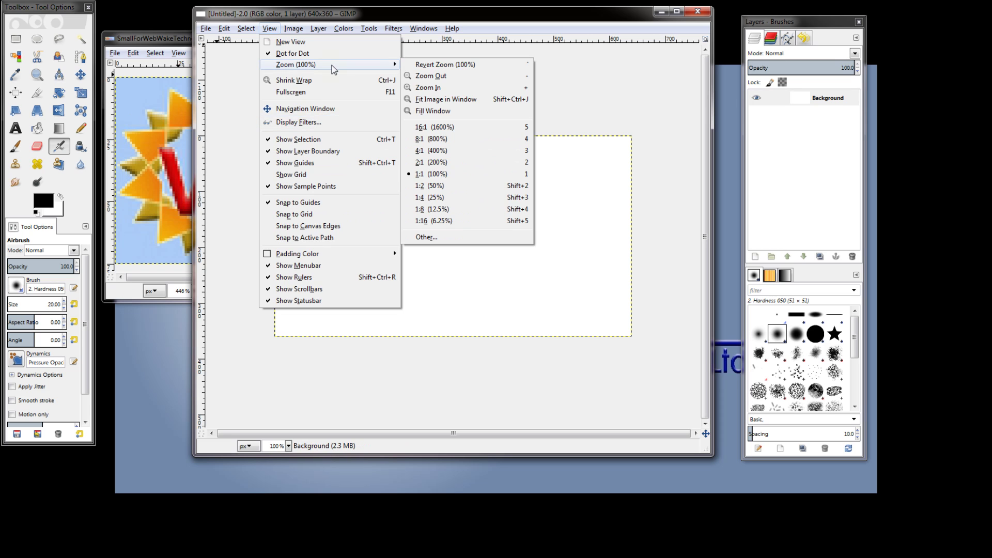
left_click(474, 99)
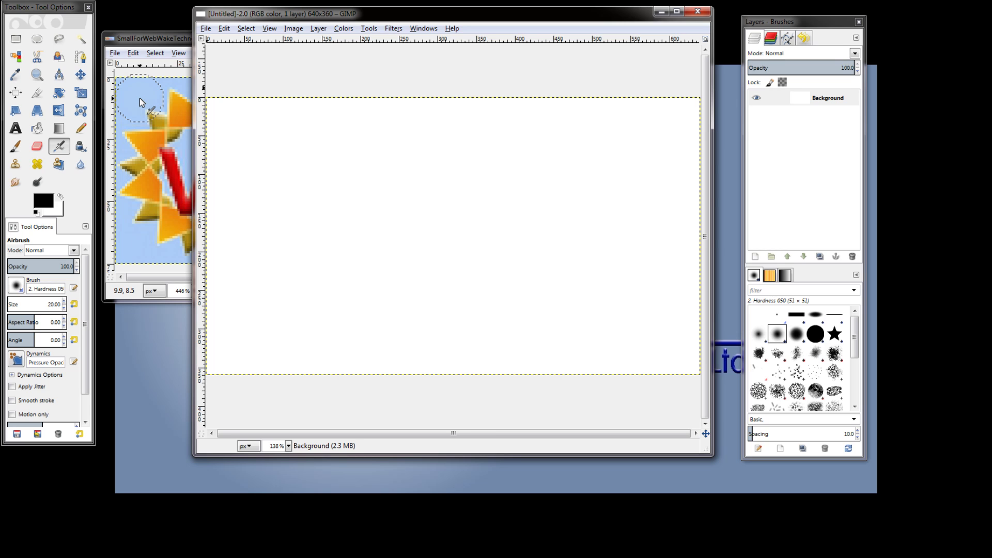
- Add an alpha channel to the canvas's Background layer
left_click(319, 29)
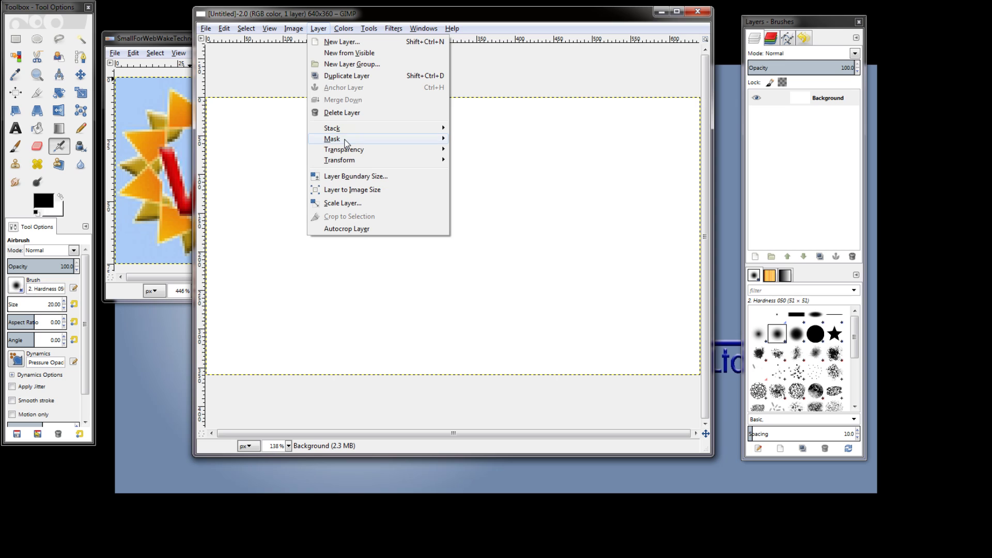
mouse_move(347, 149)
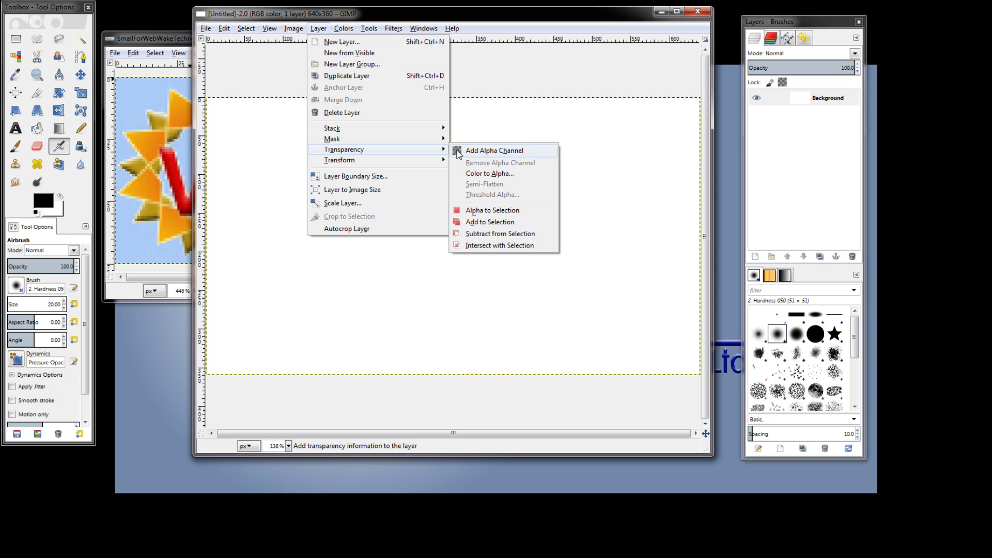
left_click(484, 153)
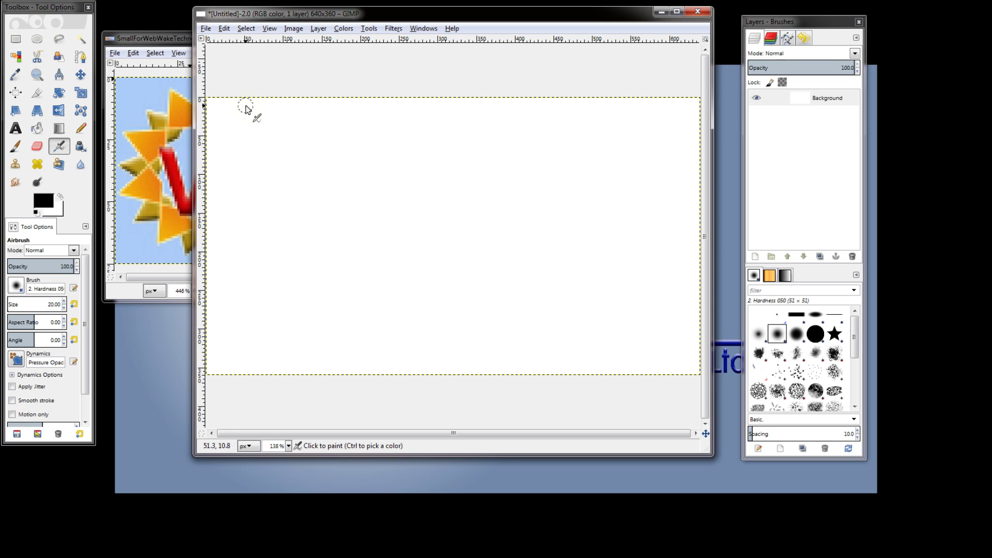
- Select the white with Select by Color and clear it, leaving a transparent canvas
left_click(17, 61)
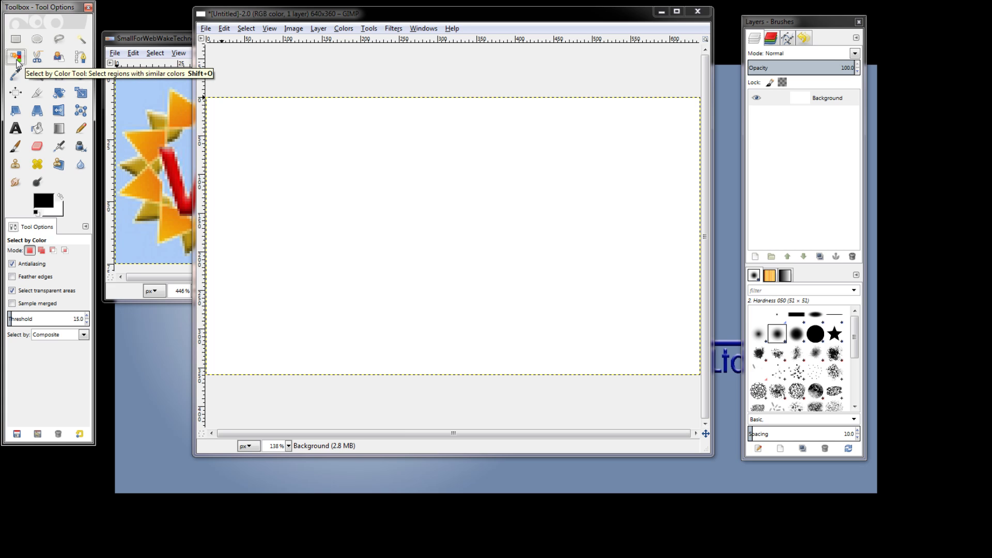
left_click(265, 168)
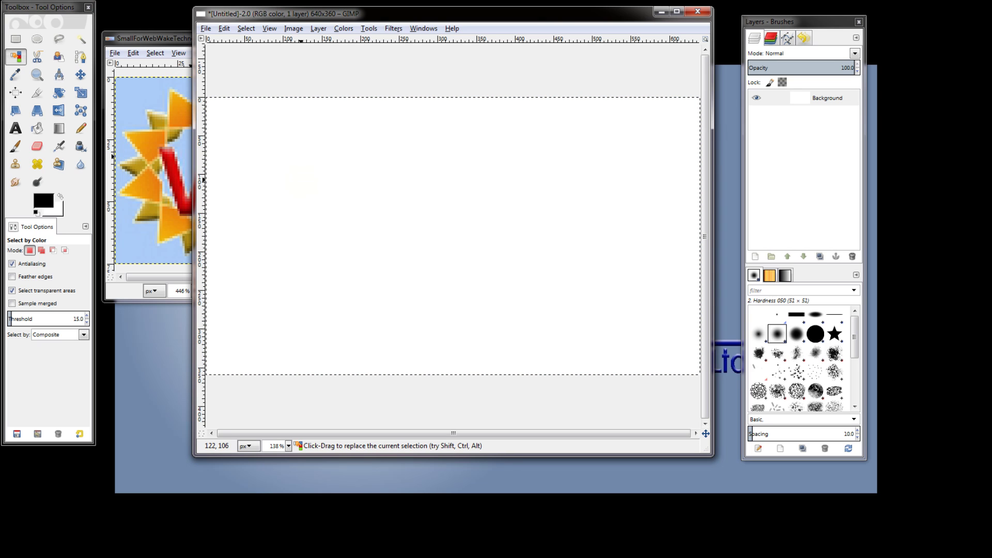
left_click(224, 30)
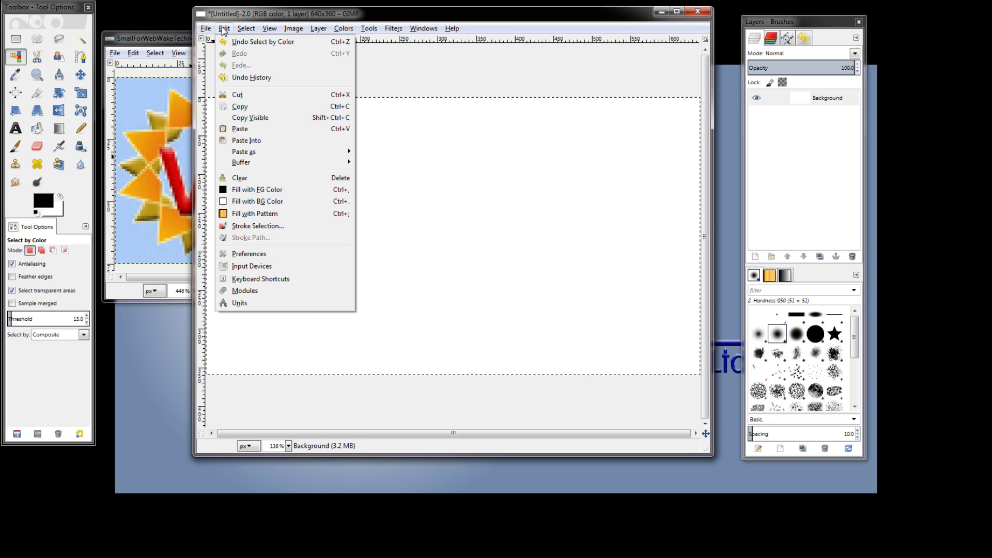
left_click(239, 178)
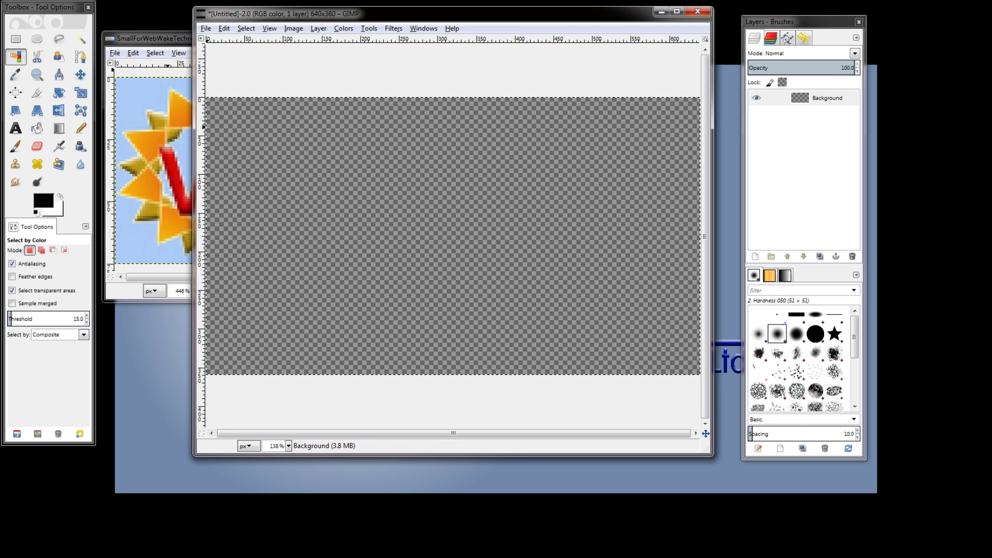
- Select all of the Wake logo image and copy it
left_click(162, 41)
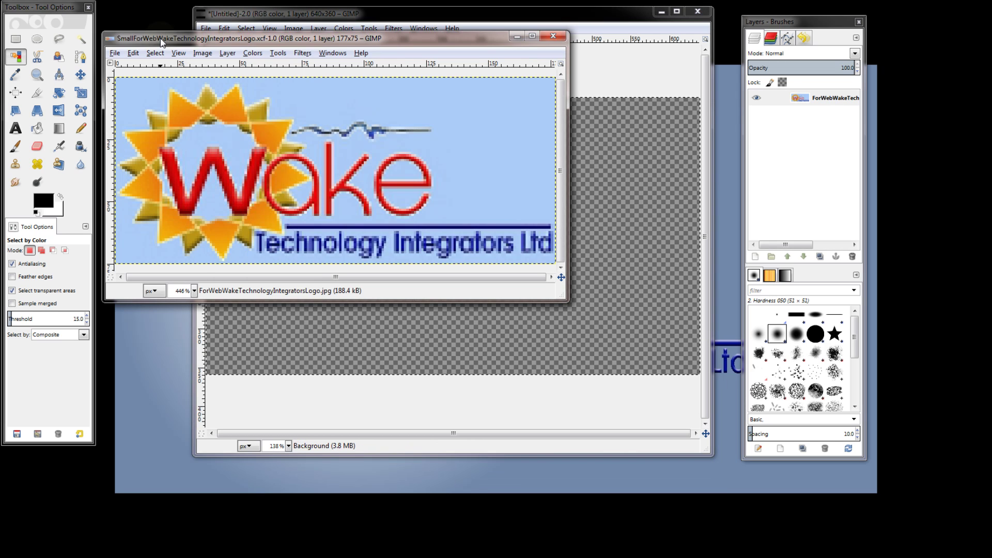
left_click(154, 53)
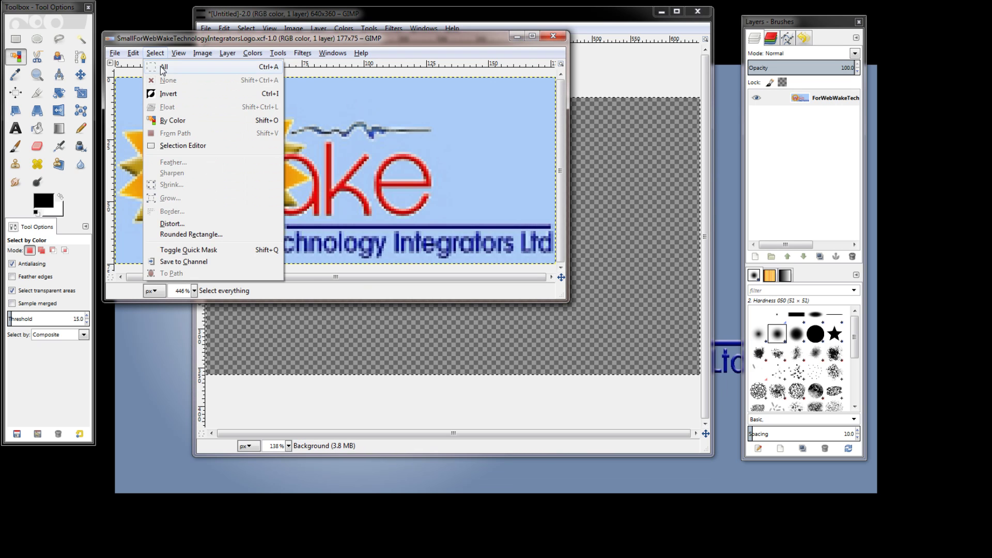
left_click(161, 66)
left_click(132, 53)
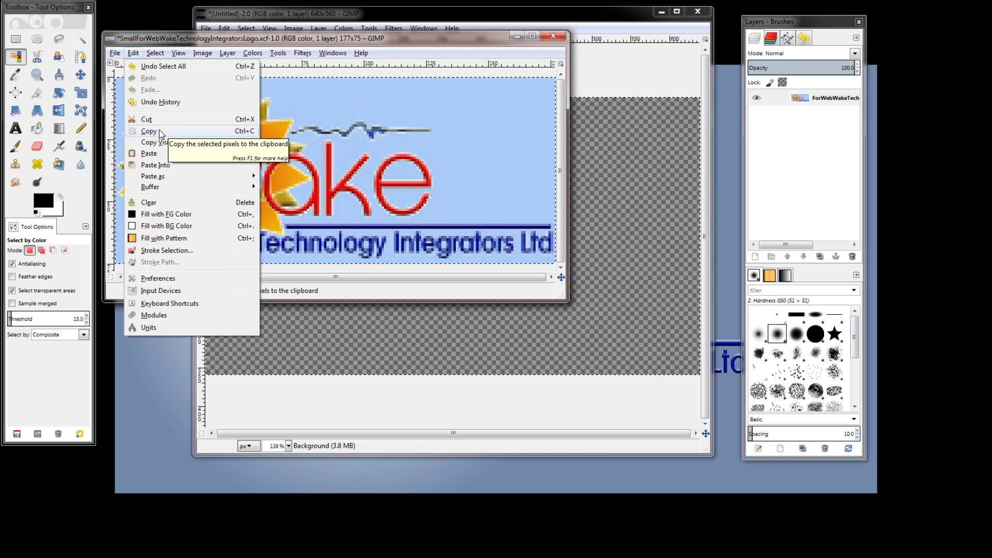
left_click(159, 130)
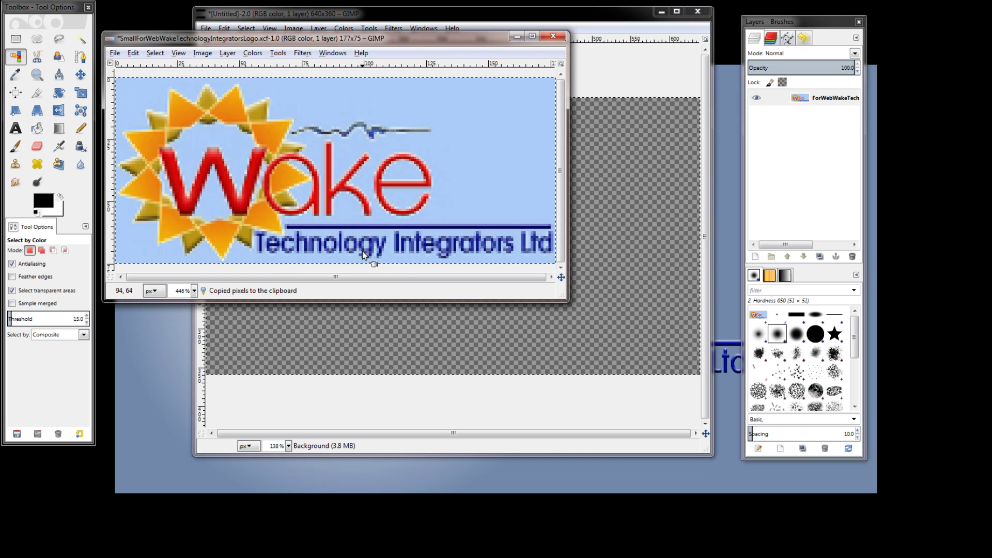
- Paste the logo into the banner and drag it to the bottom-left corner
left_click(613, 22)
left_click(224, 28)
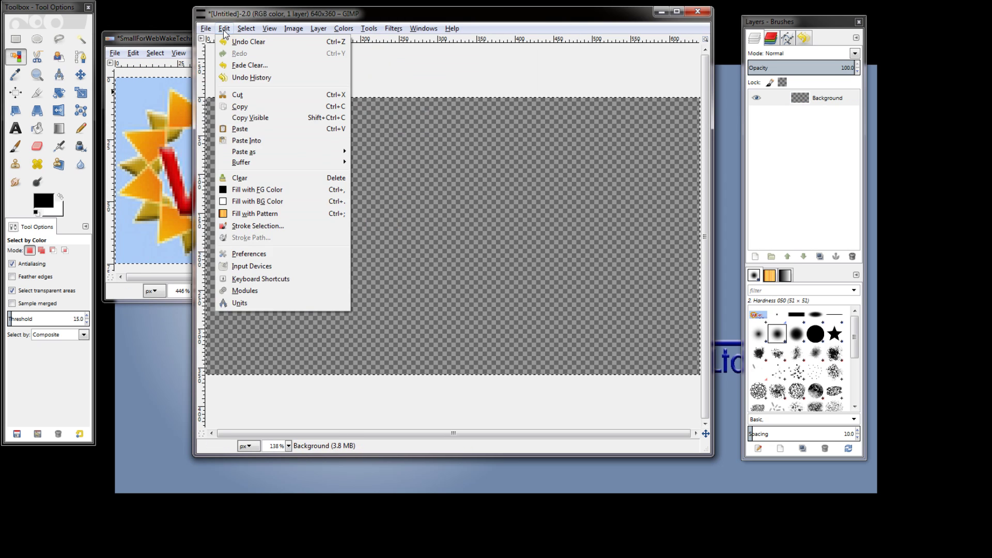
left_click(248, 140)
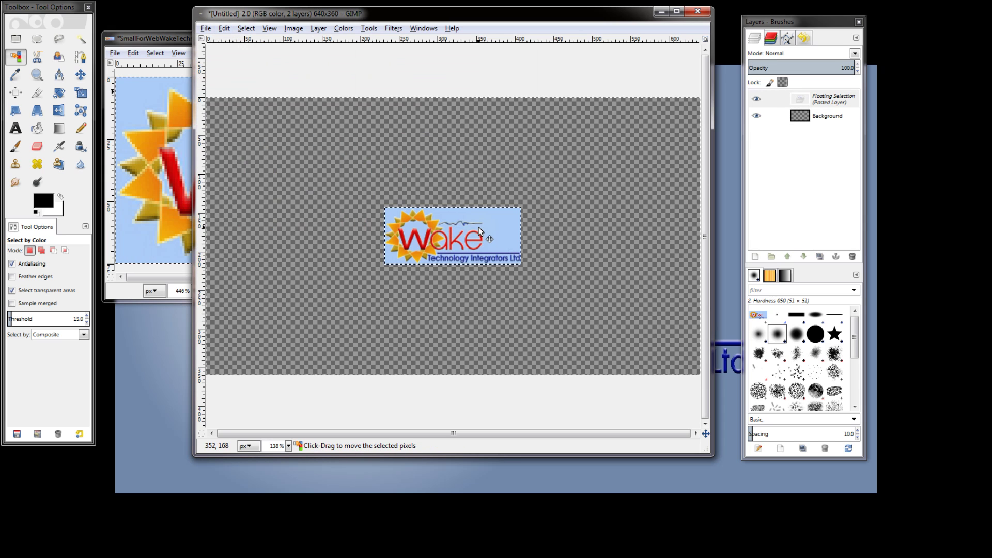
left_click_drag(478, 230, 308, 329)
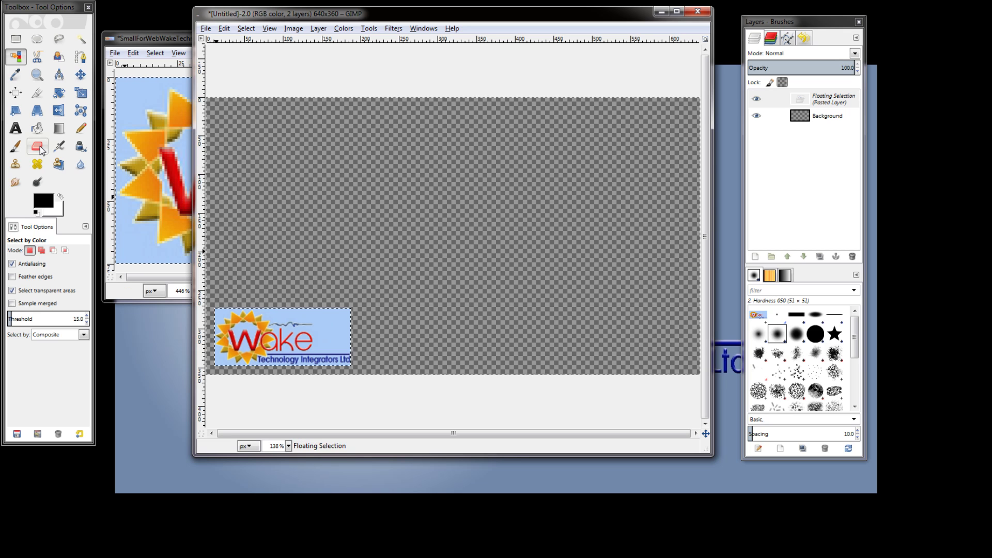
left_click(157, 42)
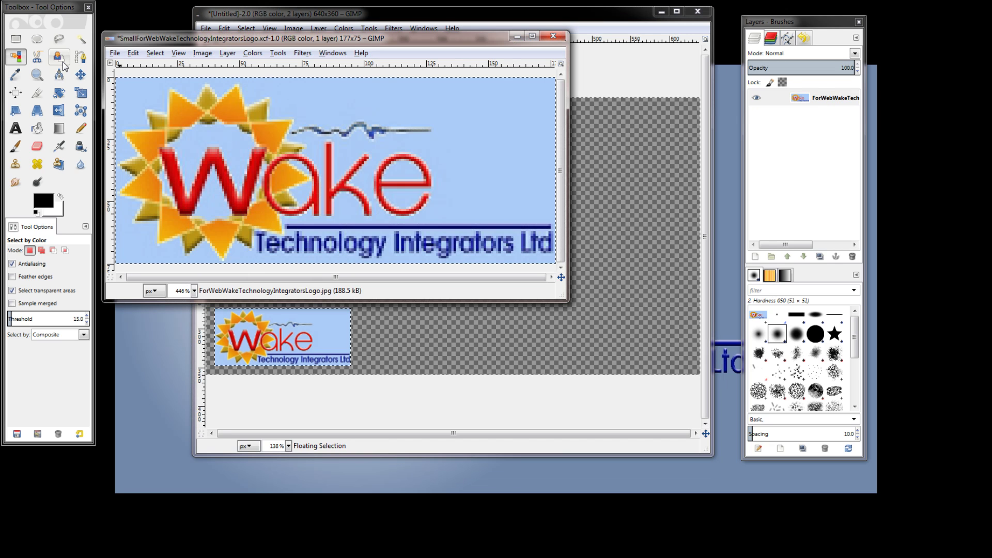
left_click(15, 76)
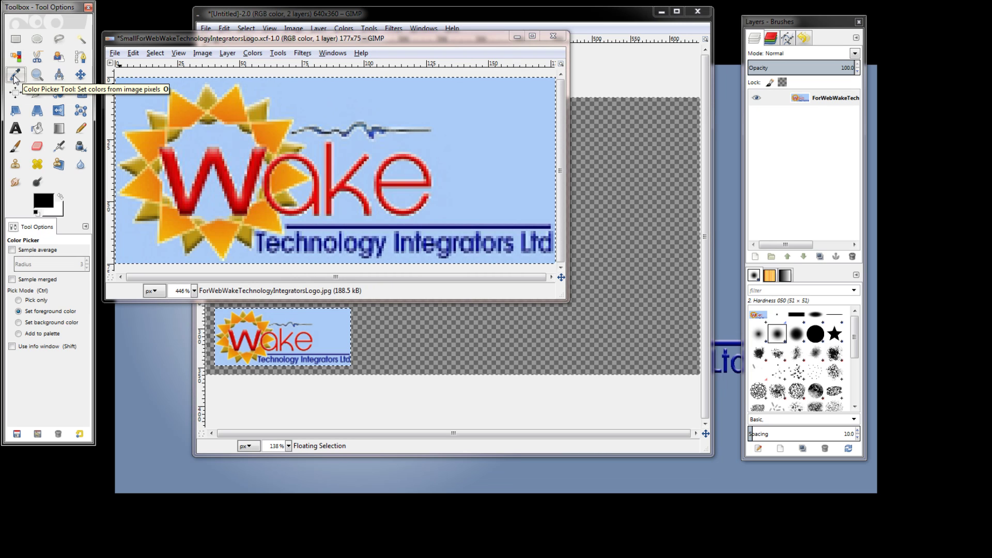
- Sample the logo's orange and type the presenter's name in a text box right of the logo
left_click(189, 114)
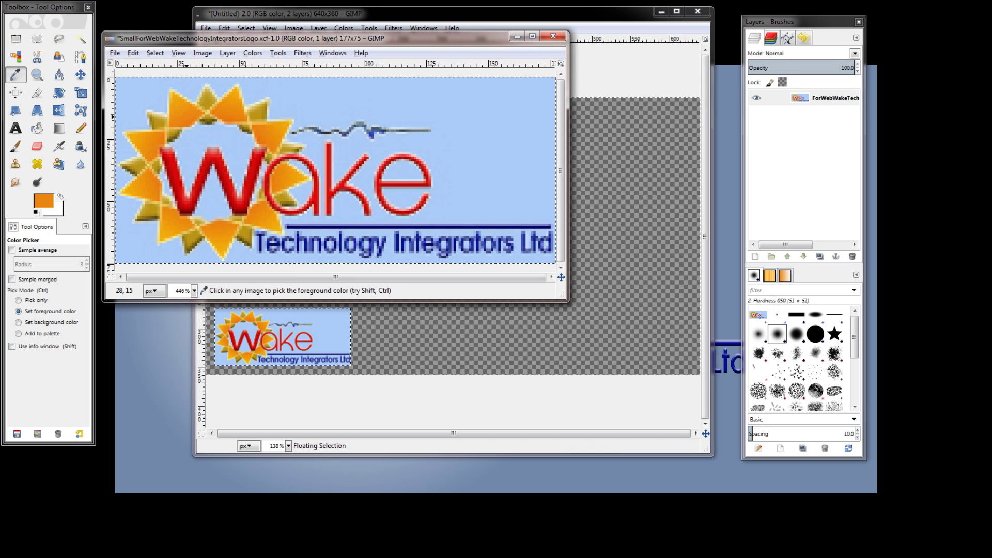
left_click(591, 11)
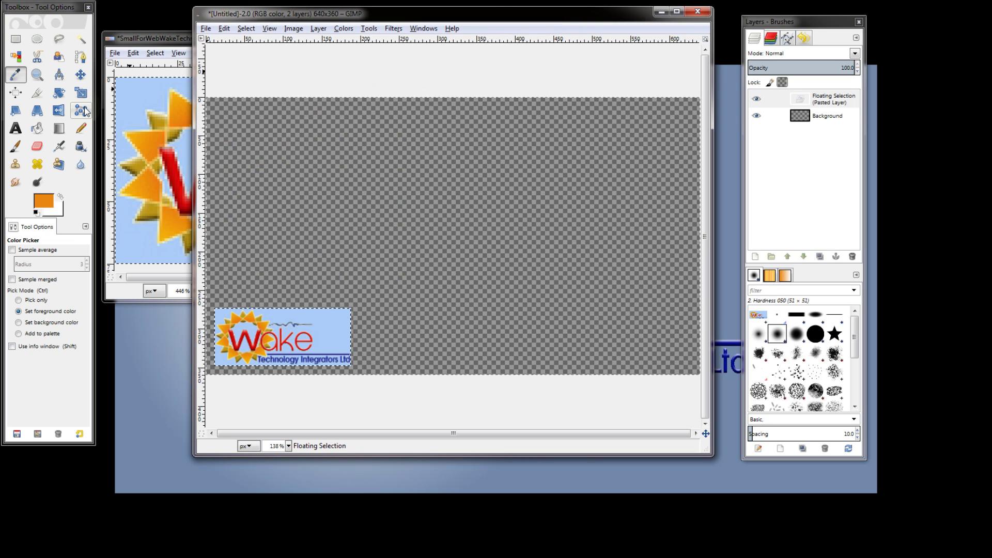
left_click(17, 130)
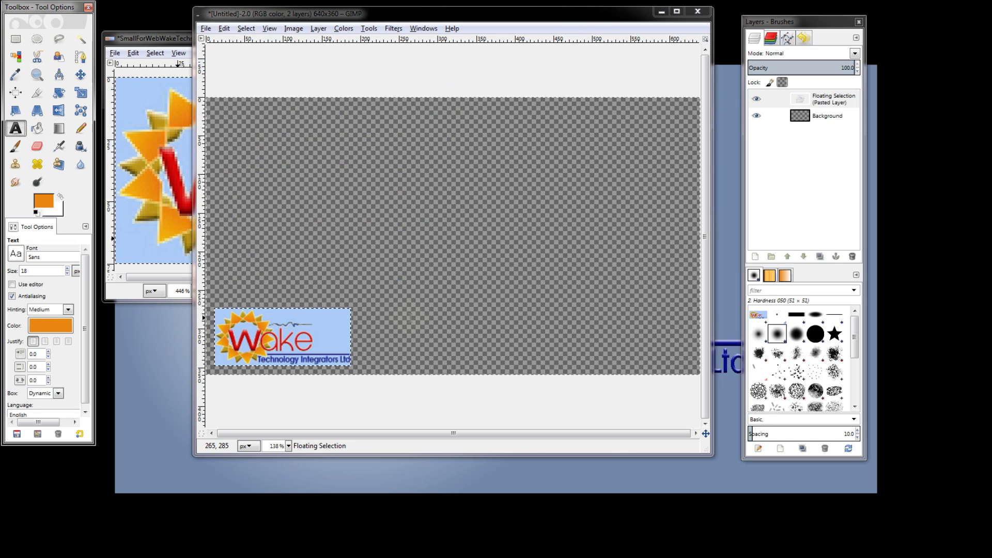
left_click(363, 317)
left_click_drag(362, 316, 674, 342)
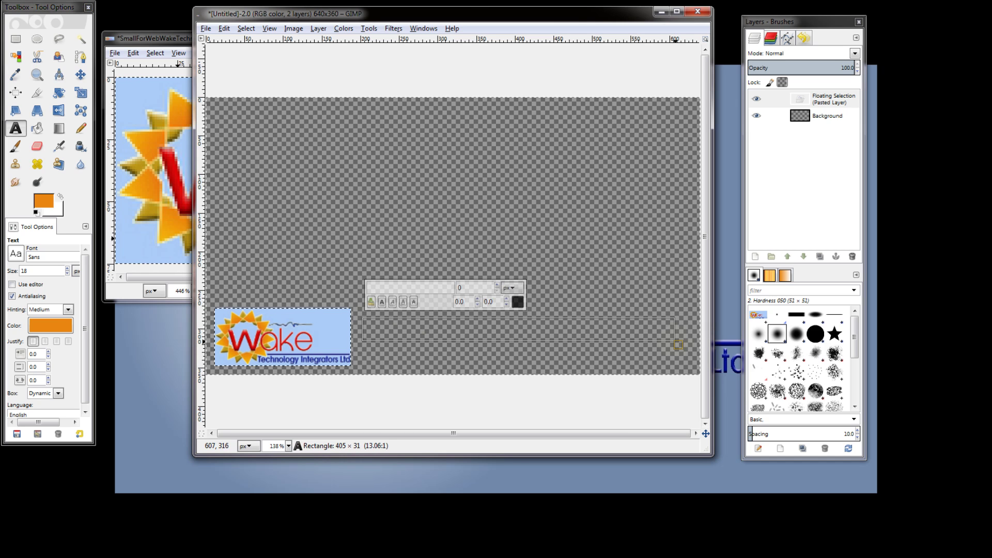
type("V")
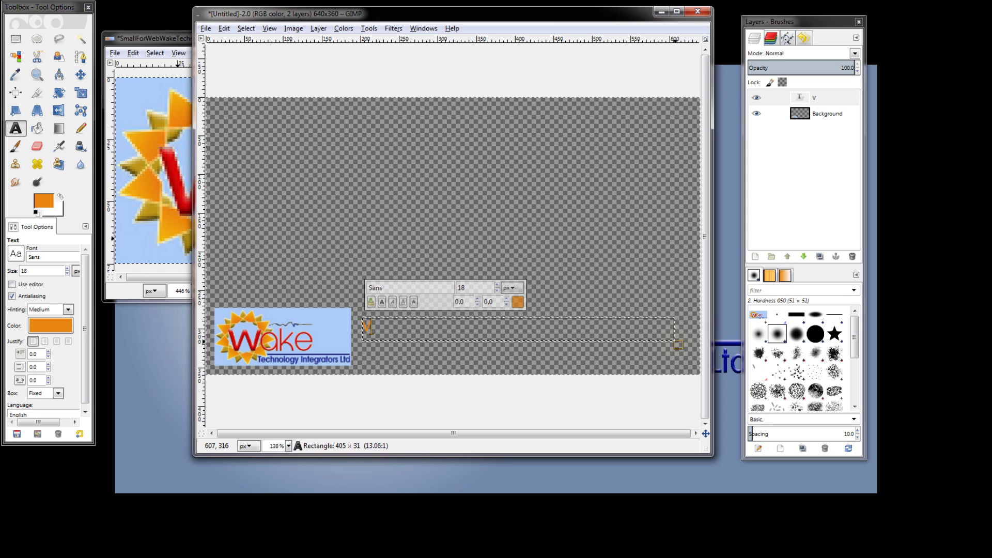
type("ivek Ba")
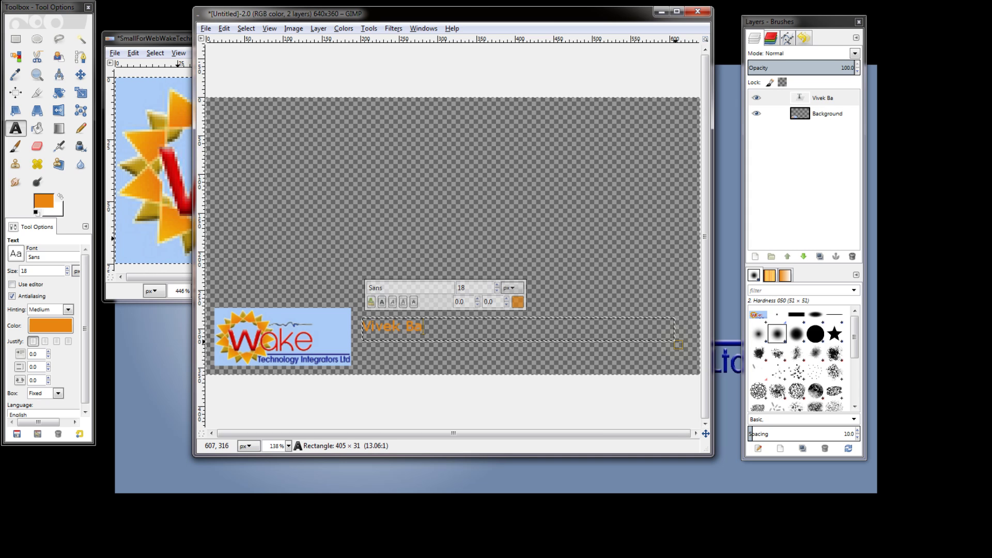
type("indoor ")
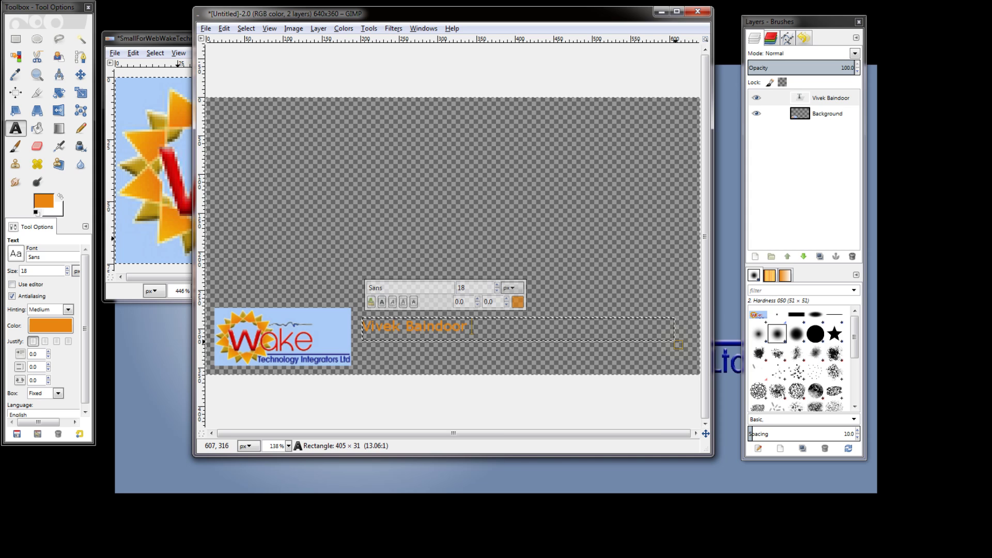
type("R")
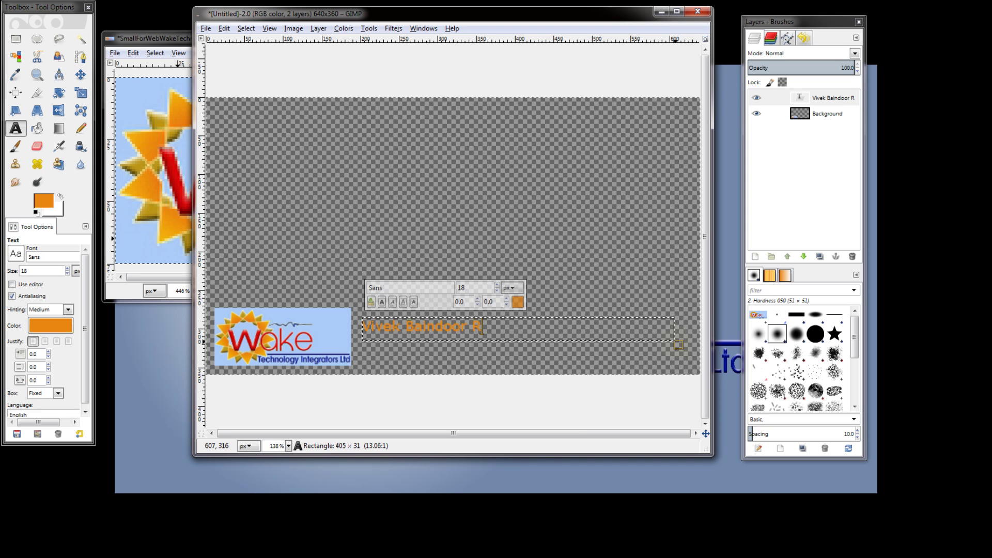
type("ao")
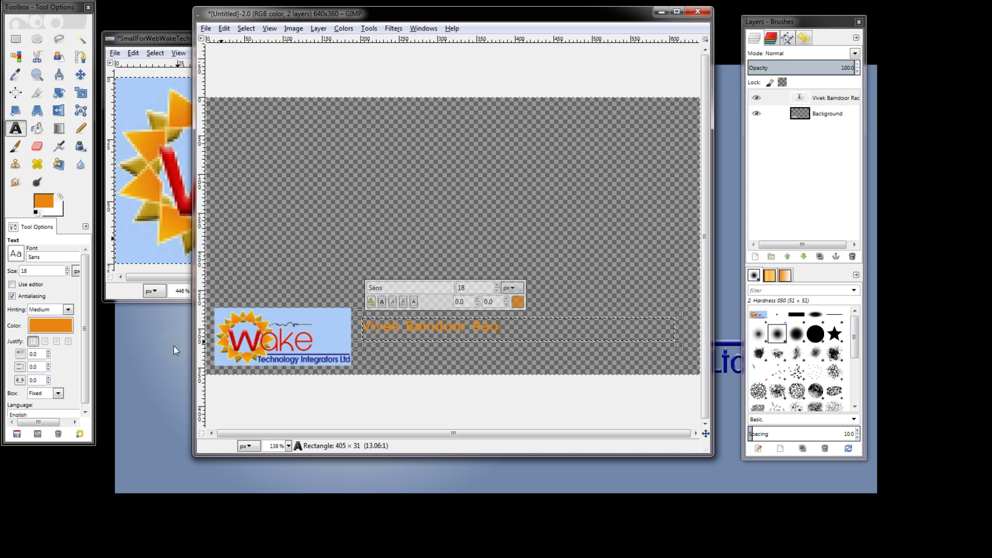
- Raise the name's font size to 30
double_click(66, 269)
triple_click(66, 268)
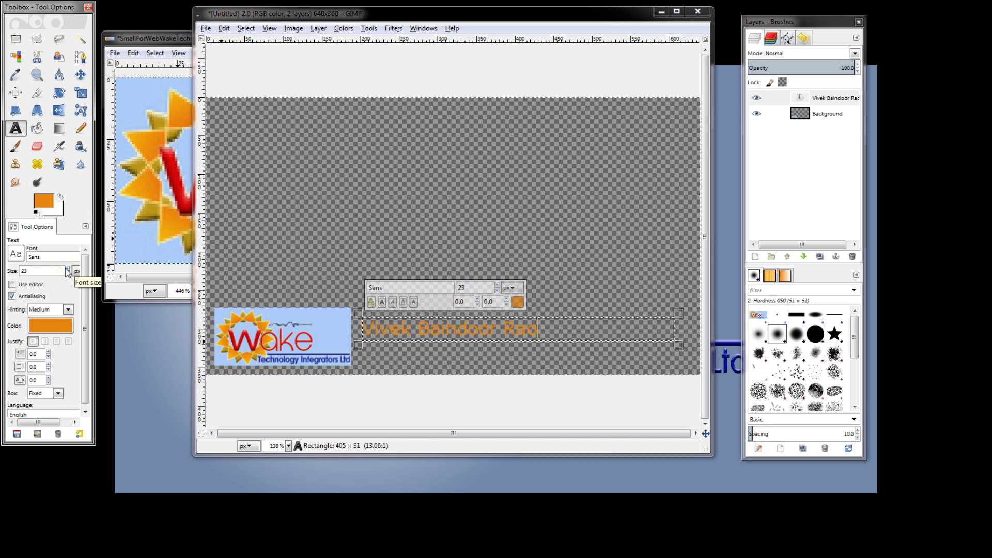
triple_click(66, 269)
left_click(67, 269)
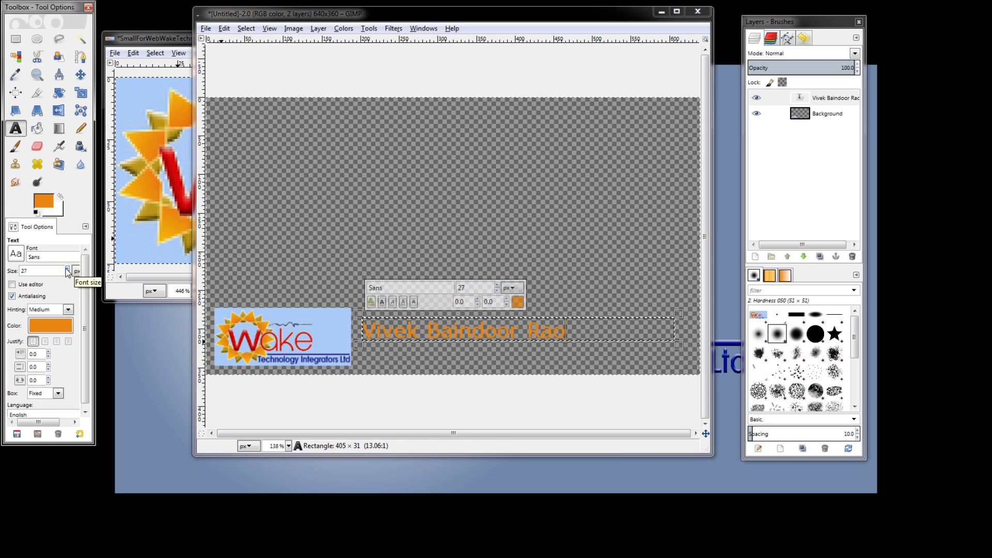
left_click(67, 268)
double_click(67, 269)
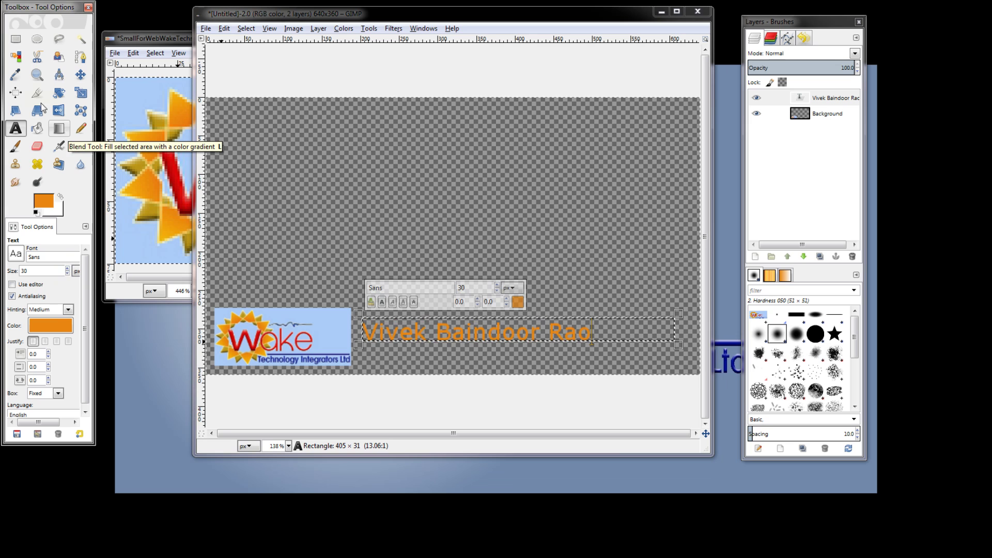
- Move the name text layer up about 12 px to sit level beside the logo
left_click(80, 76)
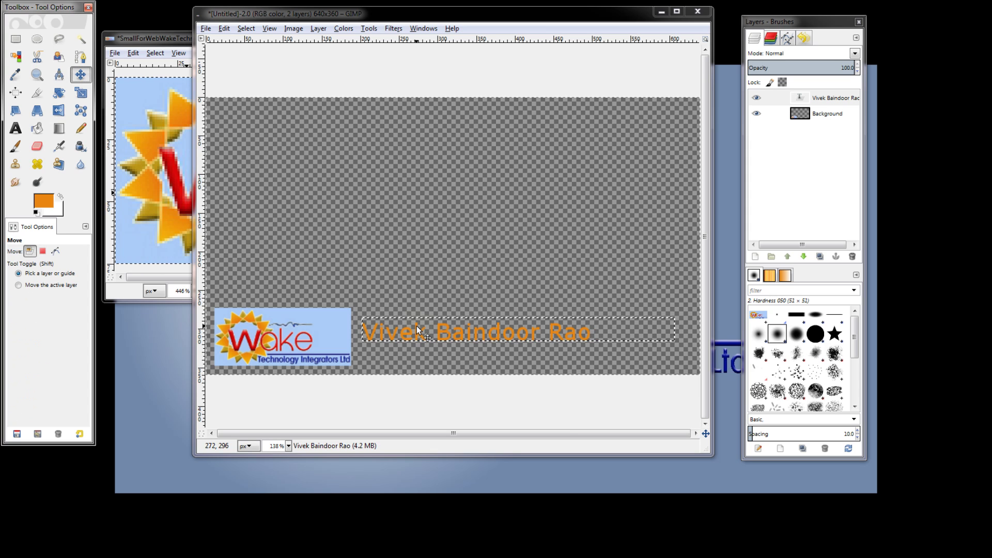
left_click_drag(417, 327, 416, 321)
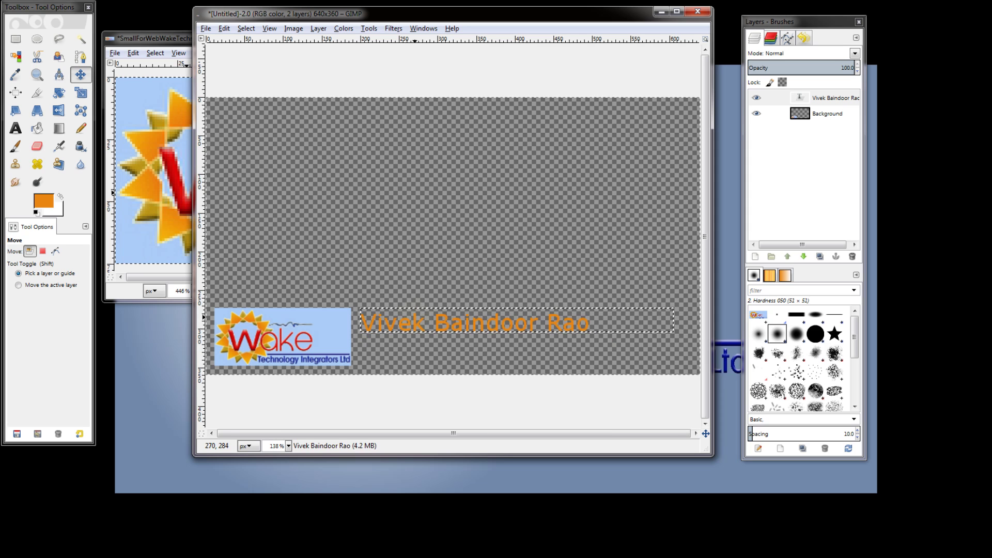
left_click(16, 130)
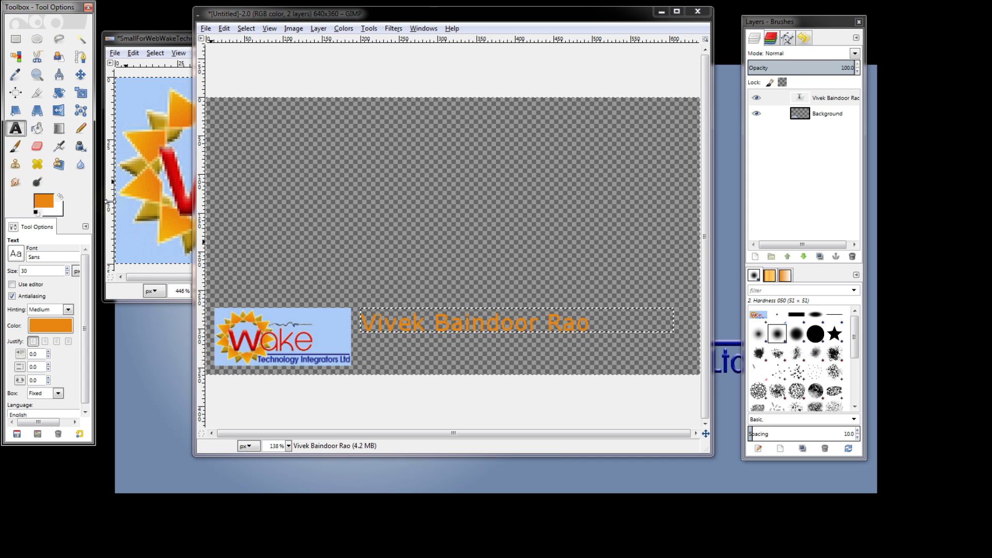
- Sample the red from the logo's W as the text colour
left_click(169, 41)
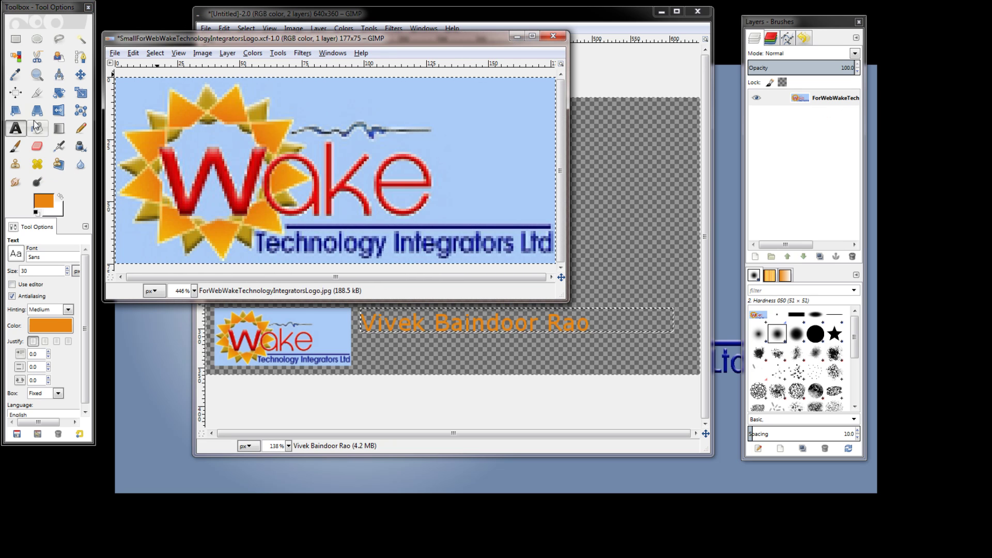
left_click(15, 75)
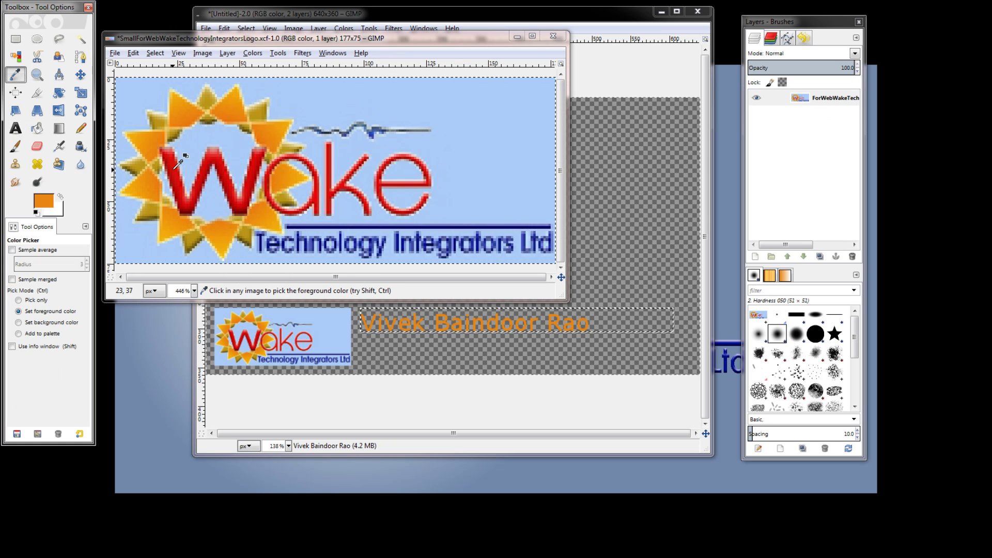
left_click(175, 167)
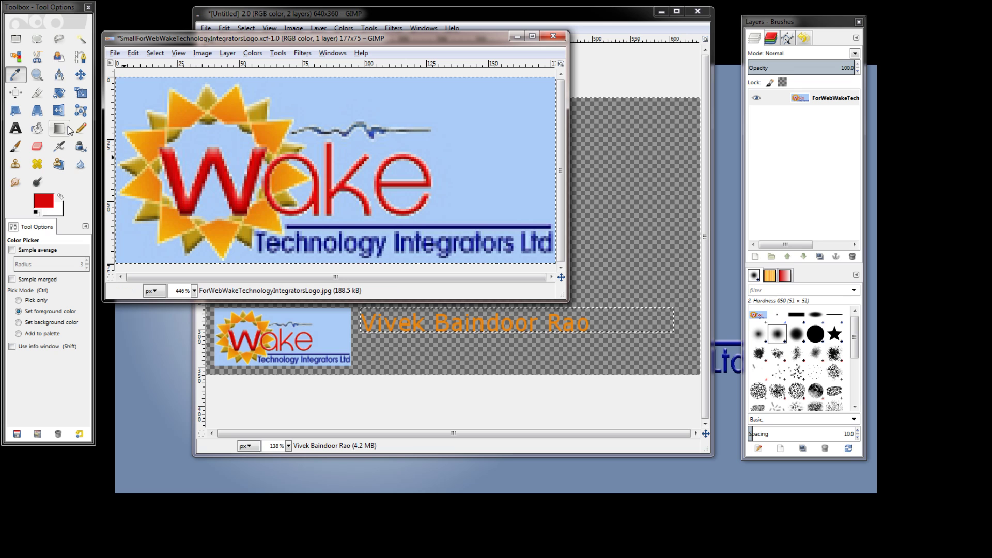
left_click(15, 132)
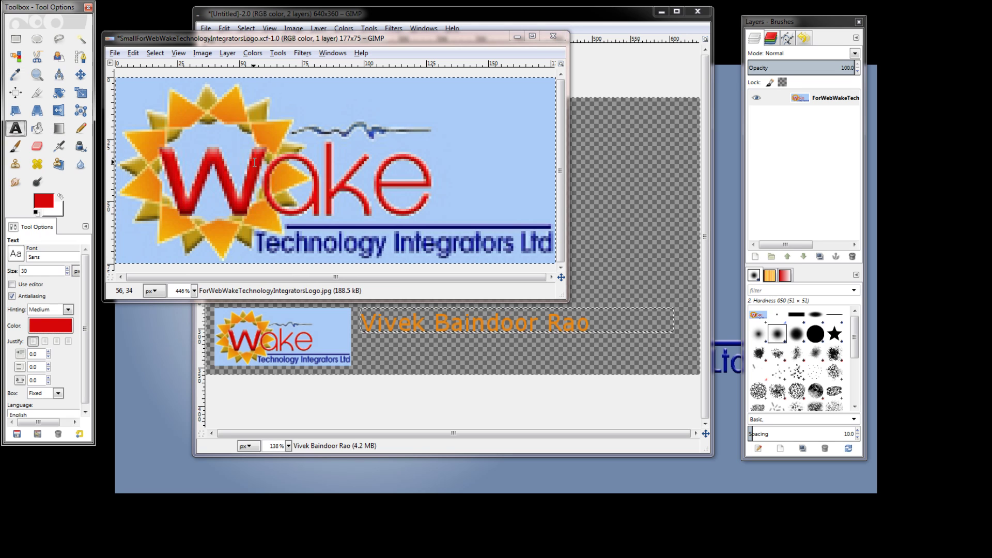
left_click(612, 19)
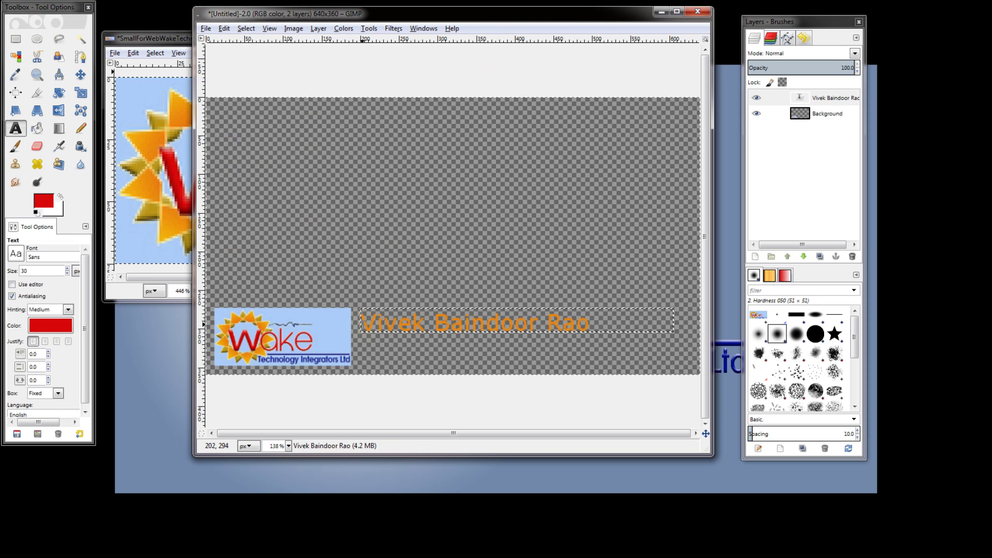
- Add a red text line 'Wake Technology Integrators Ltd' in a box below the name
left_click_drag(366, 326, 378, 309)
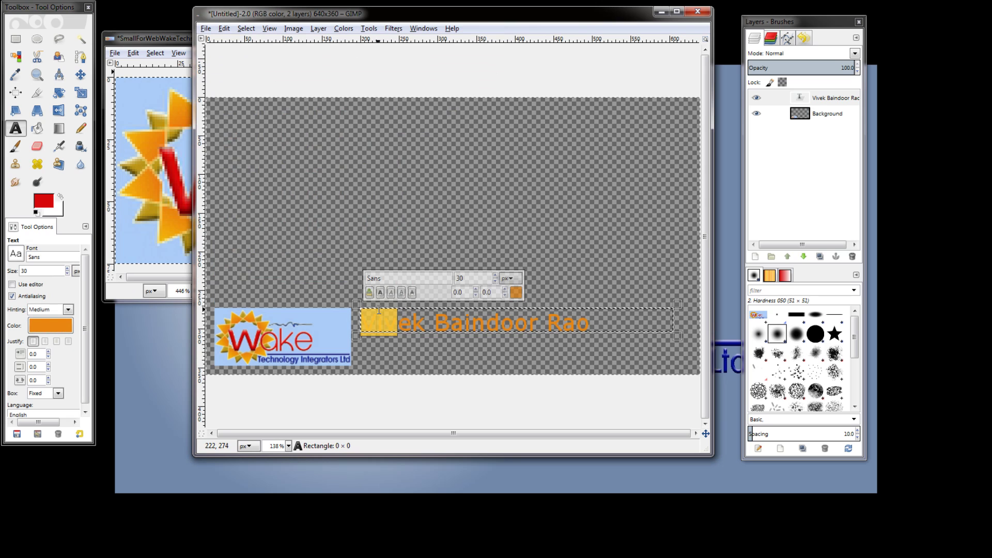
left_click(299, 269)
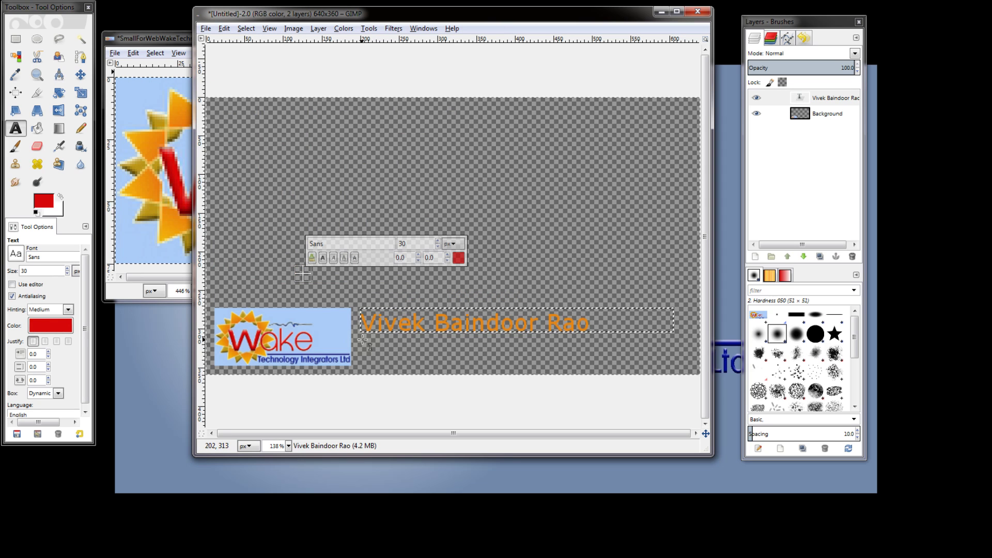
mouse_move(362, 339)
left_mouse_down()
mouse_move(440, 354)
mouse_move(697, 364)
left_mouse_up()
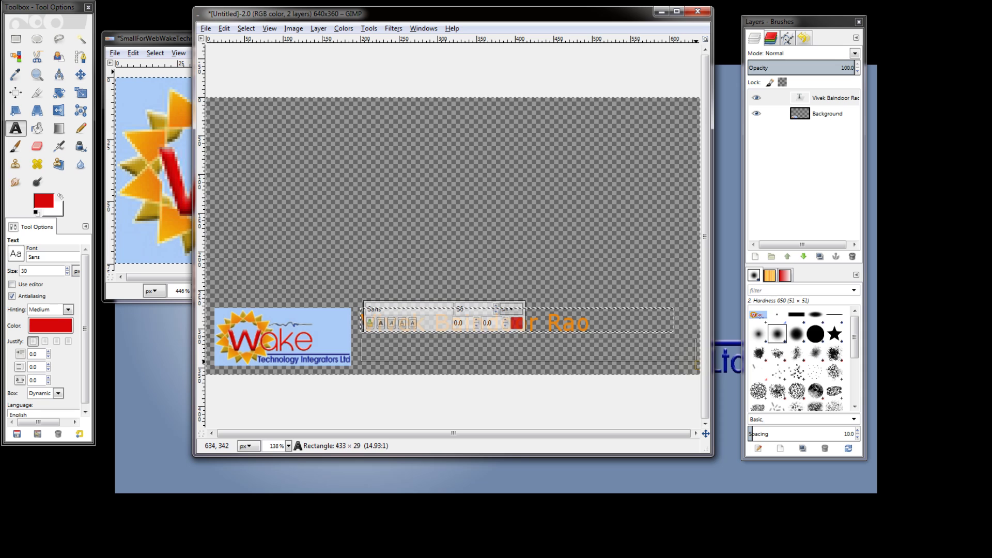
type("W")
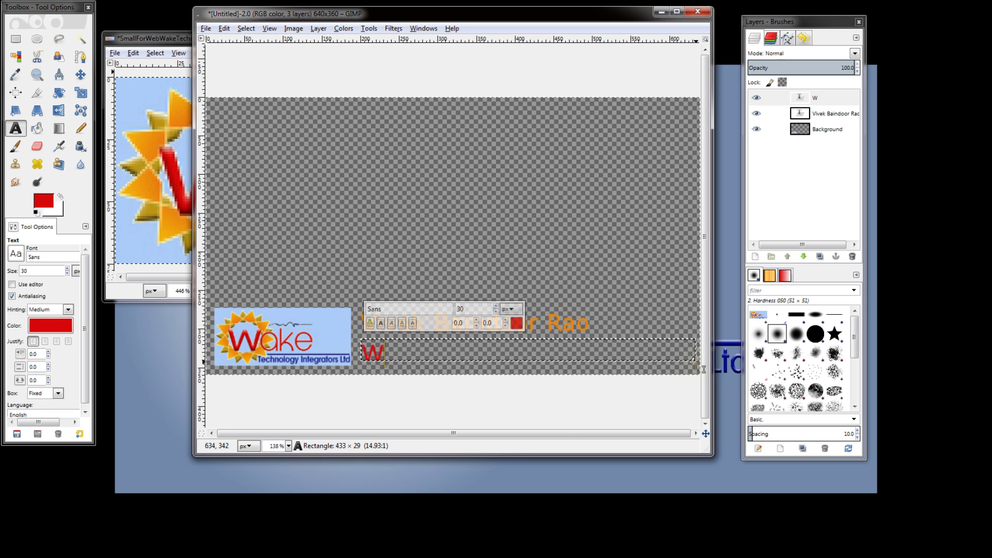
type("ake ")
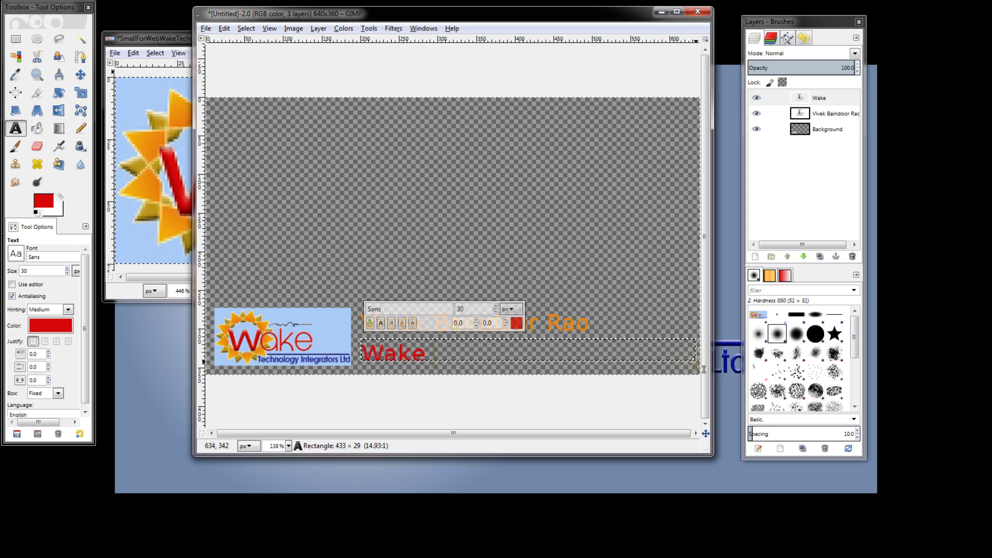
type("Tech")
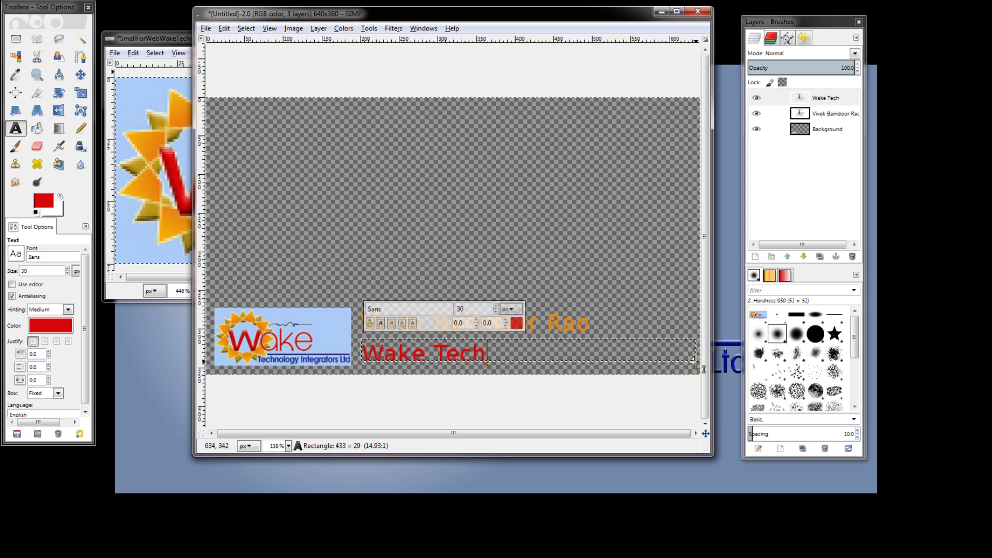
type("nology")
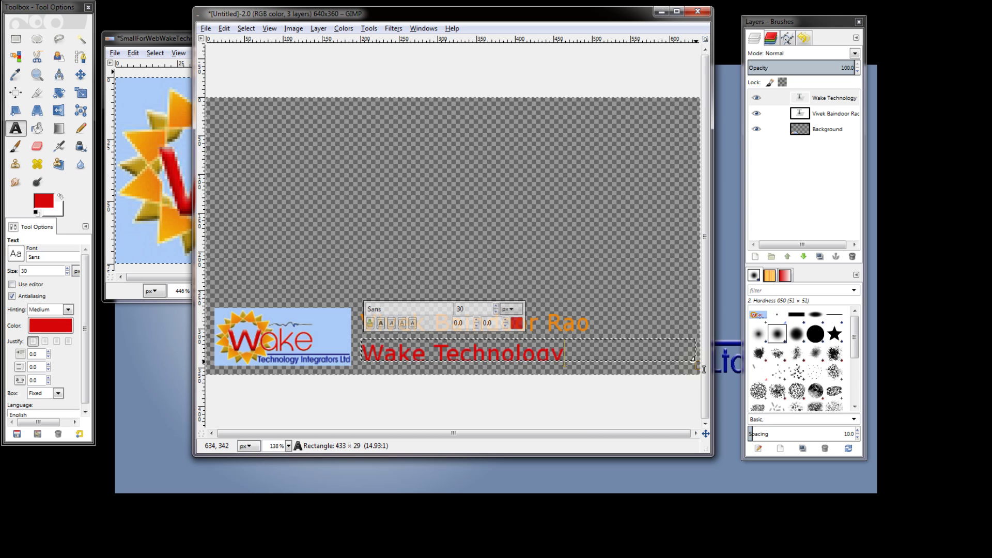
type(" In")
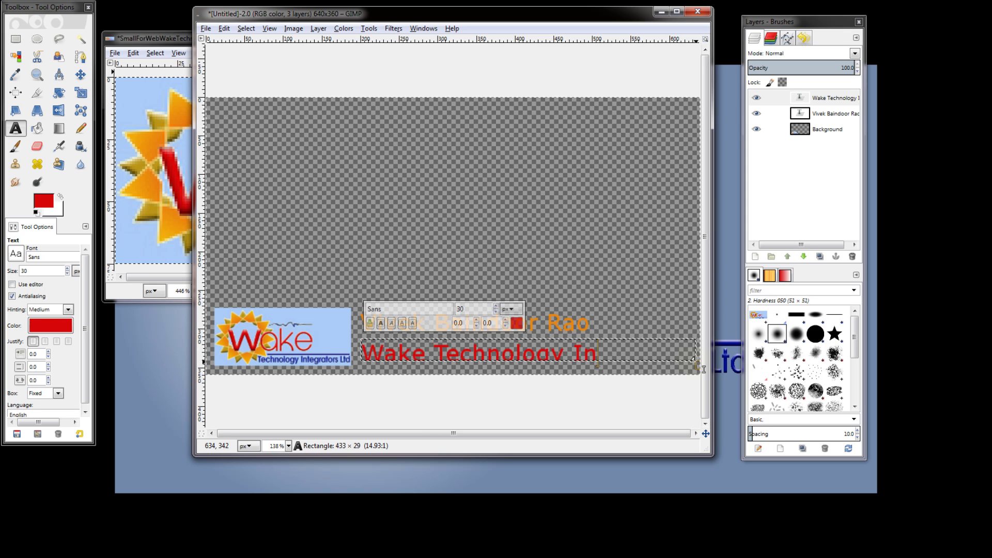
type("tegrator")
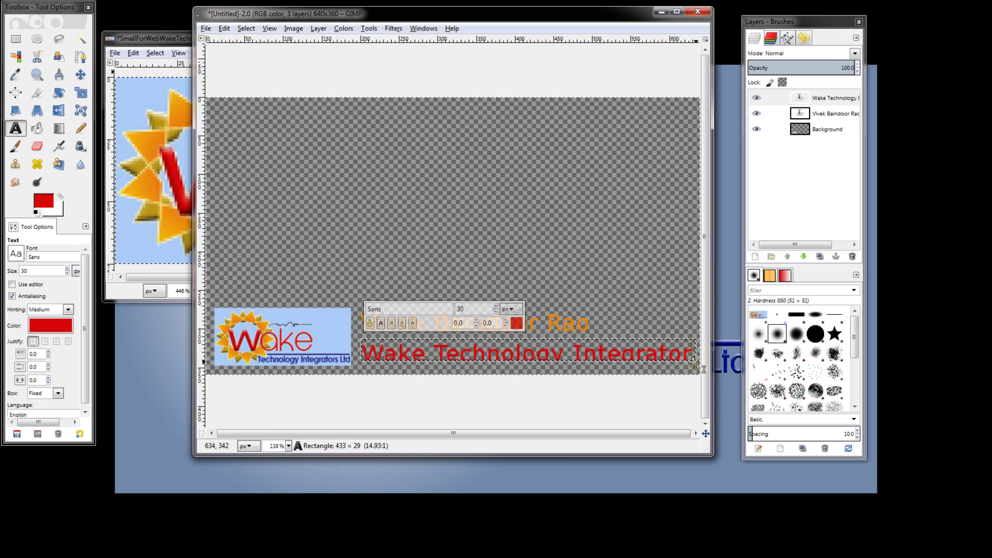
key("ctrl+BackSpace")
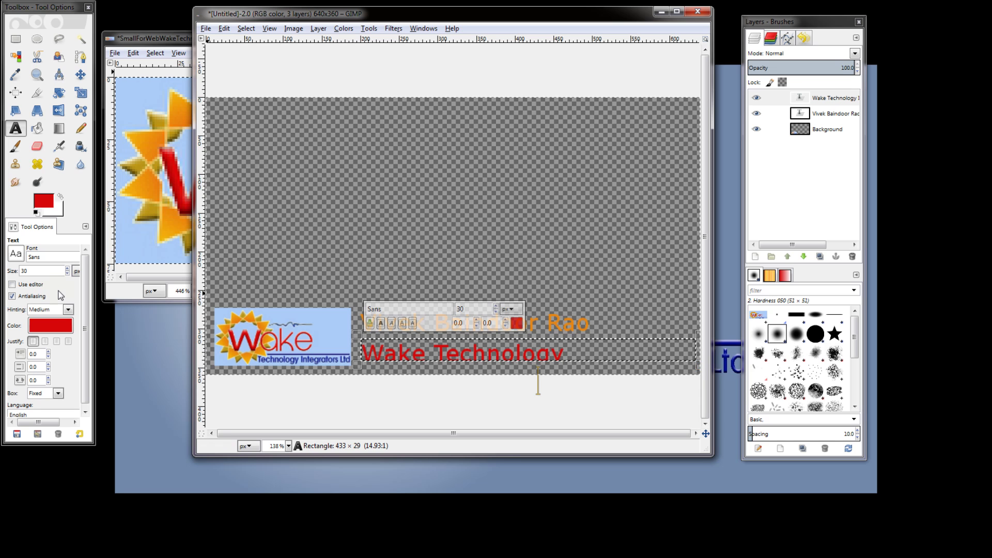
- Reduce the company line's font size to 25
left_click(70, 273)
left_click(70, 273)
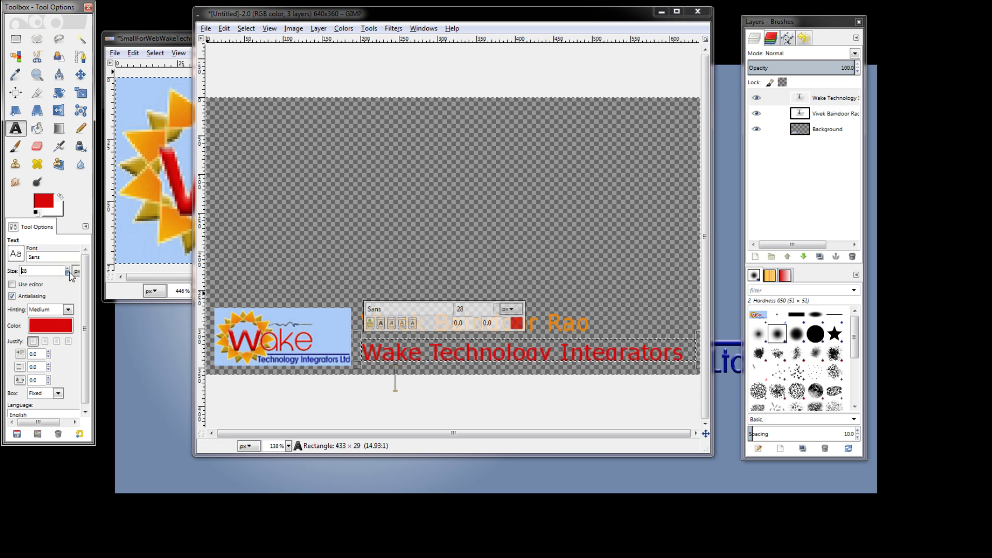
left_click(70, 274)
left_click(70, 273)
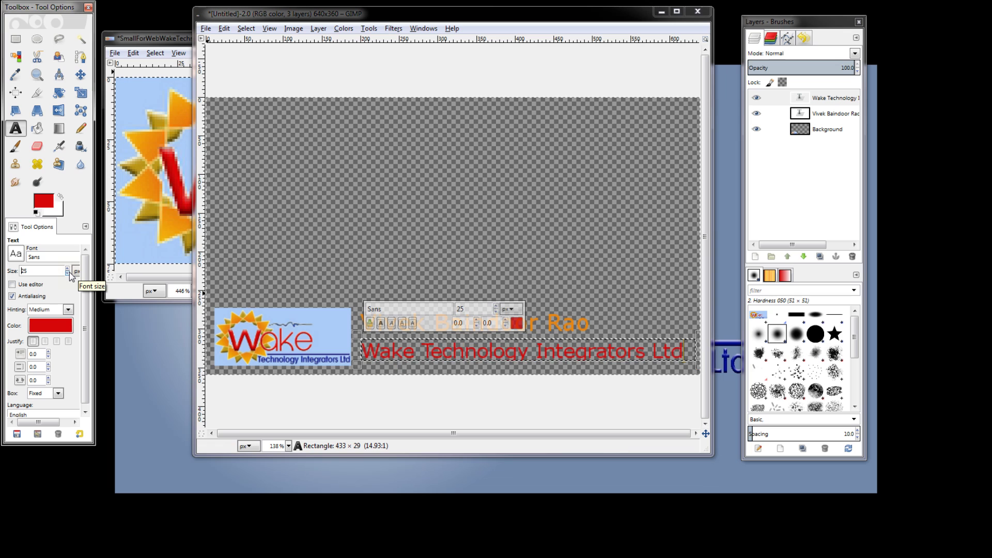
left_click(70, 273)
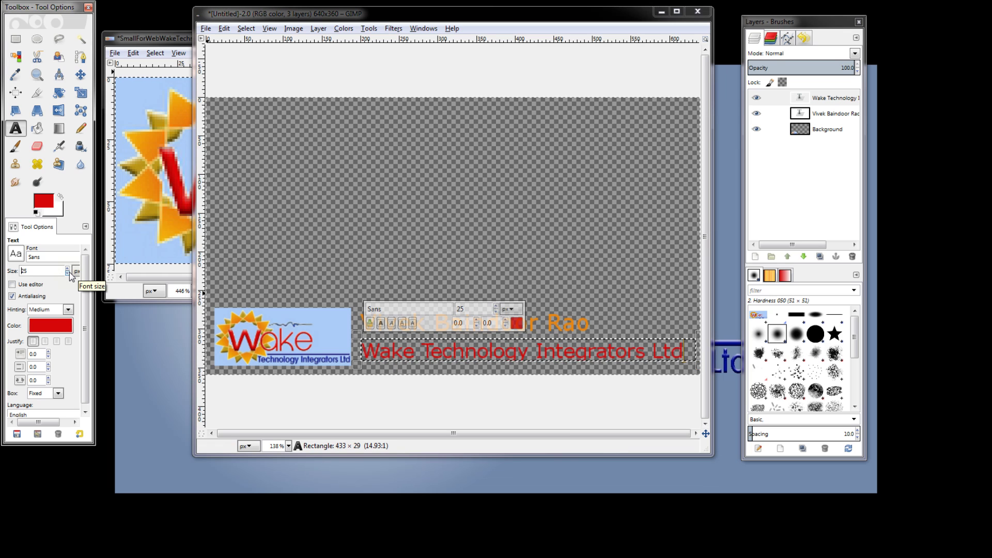
- Enlarge the red company line to font size 26 so it reaches the box edge, then open the File menu
left_click(67, 268)
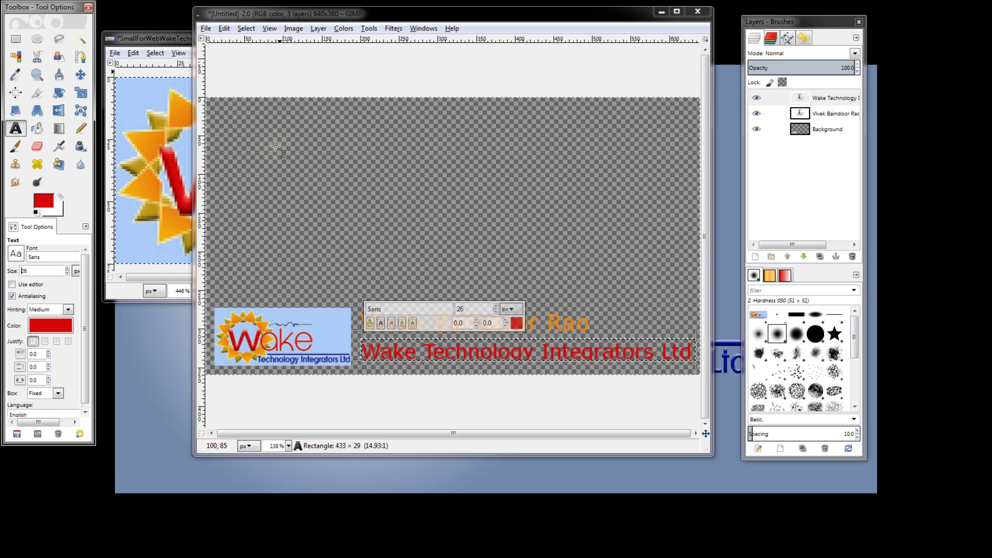
left_click(205, 29)
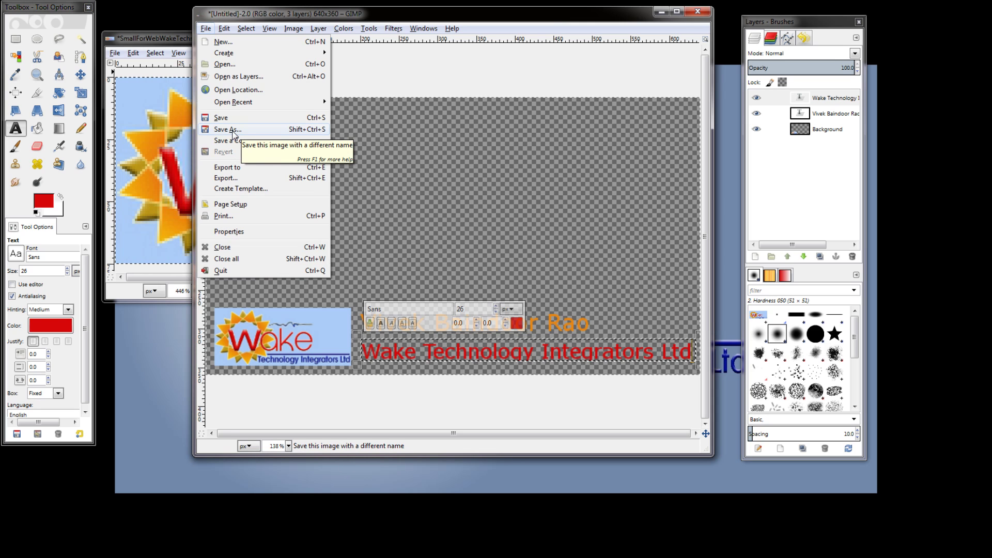
- Rename the export file from Untitled to Demo.png in the Documents folder and confirm the export
left_click(237, 171)
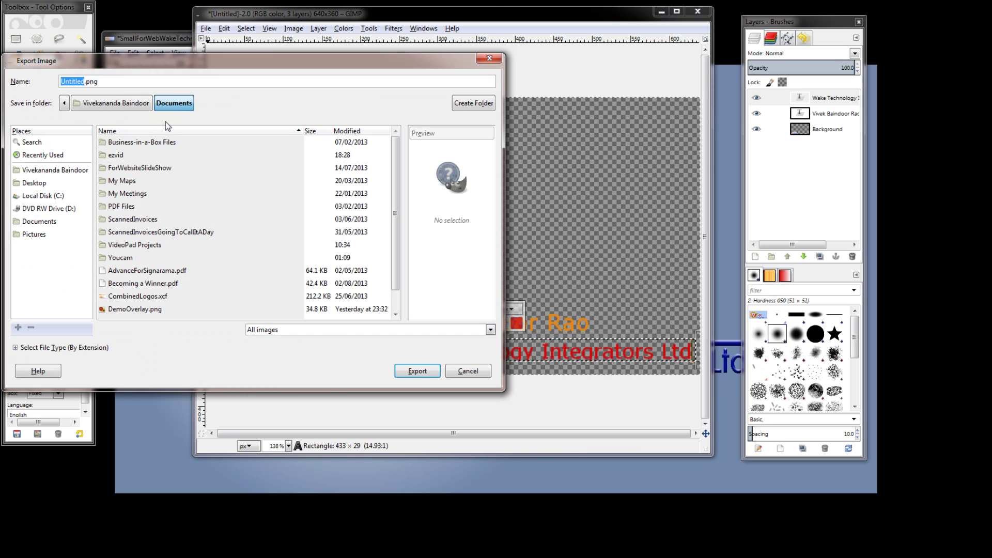
left_click(100, 82)
key("BackSpace")
key("BackSpace")
key("BackSpace")
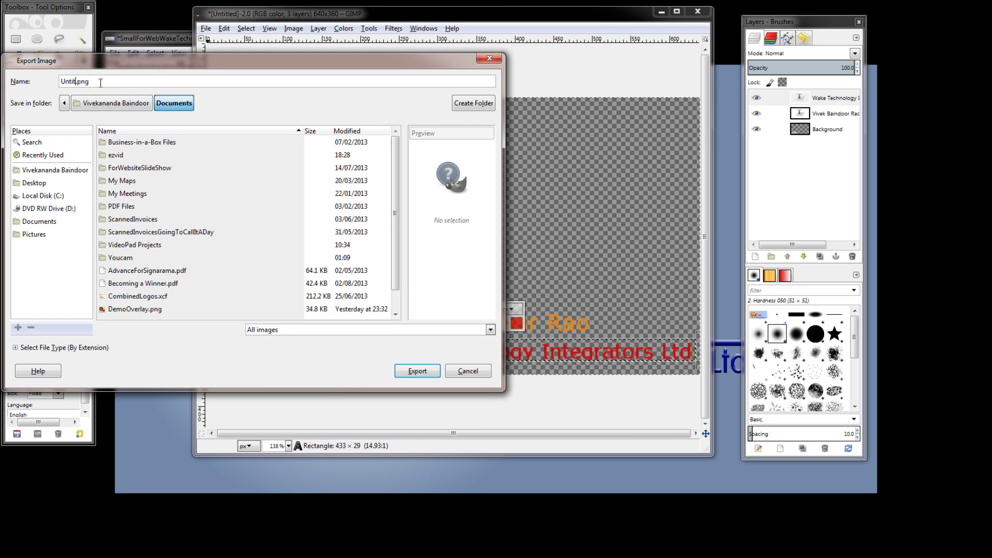
key("BackSpace")
key("BackSpace")
key("BackSpace")
key("BackSpace")
key("BackSpace")
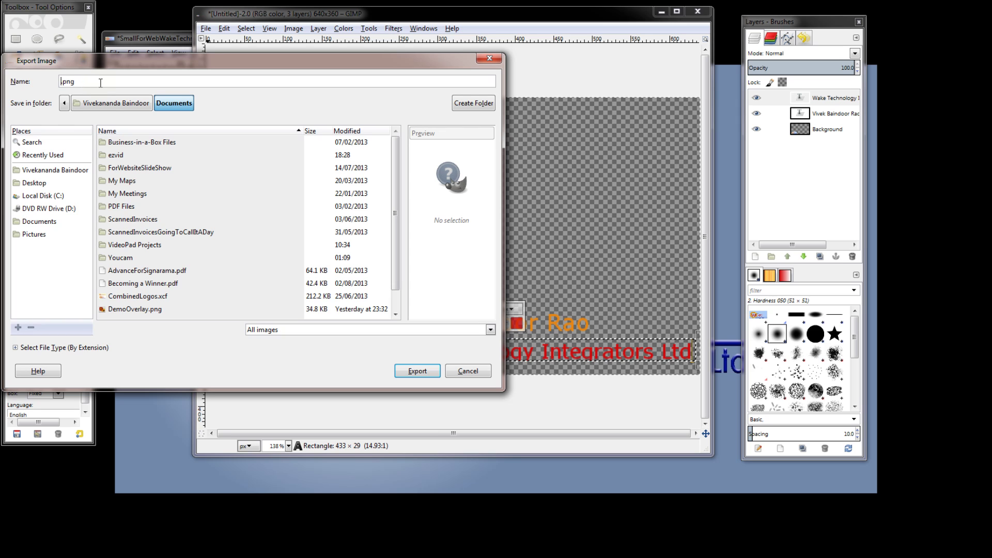
type("Dem")
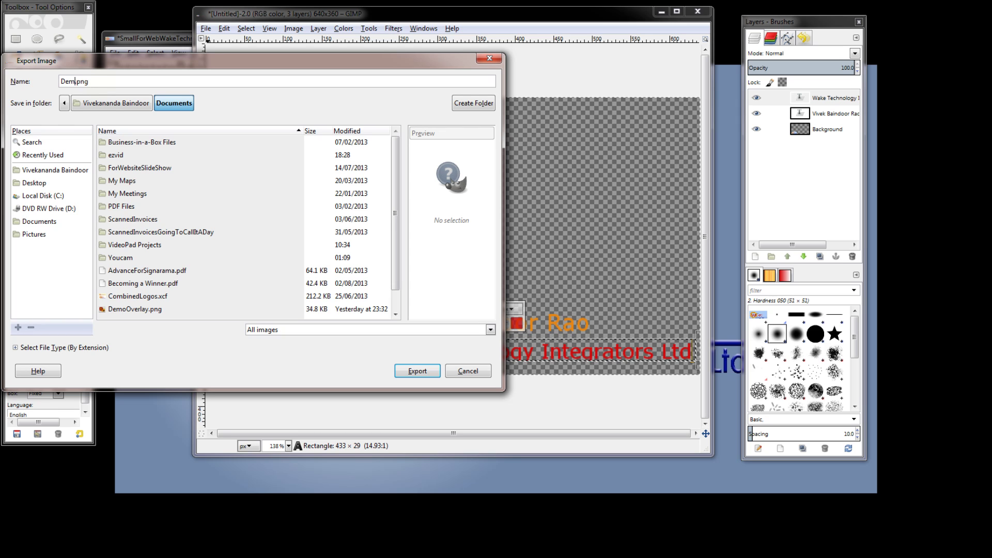
type("o")
key("Right")
key("Right")
key("Right")
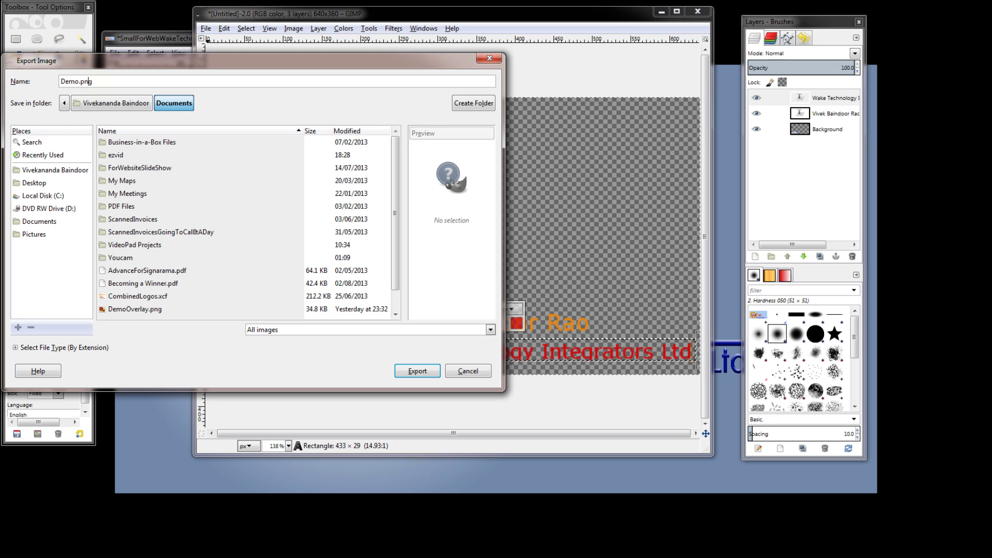
key("Right")
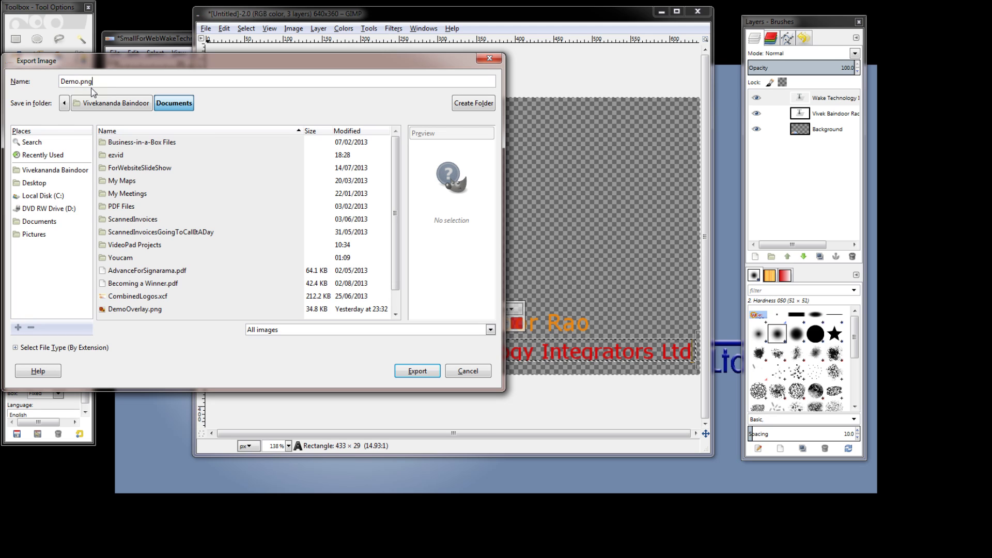
left_click(406, 373)
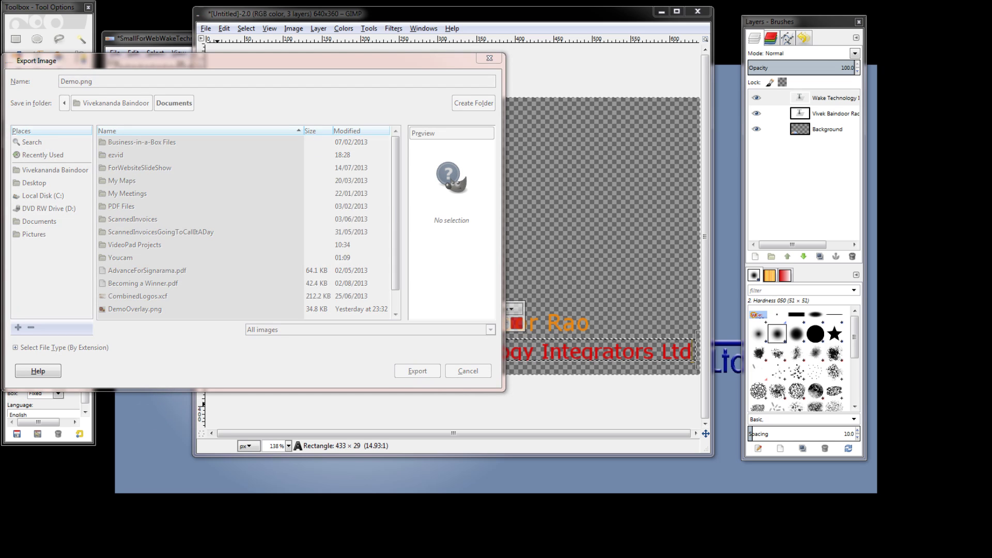
- Export Demo.png as a PNG with Save gamma and Save layer offset ticked
key("Return")
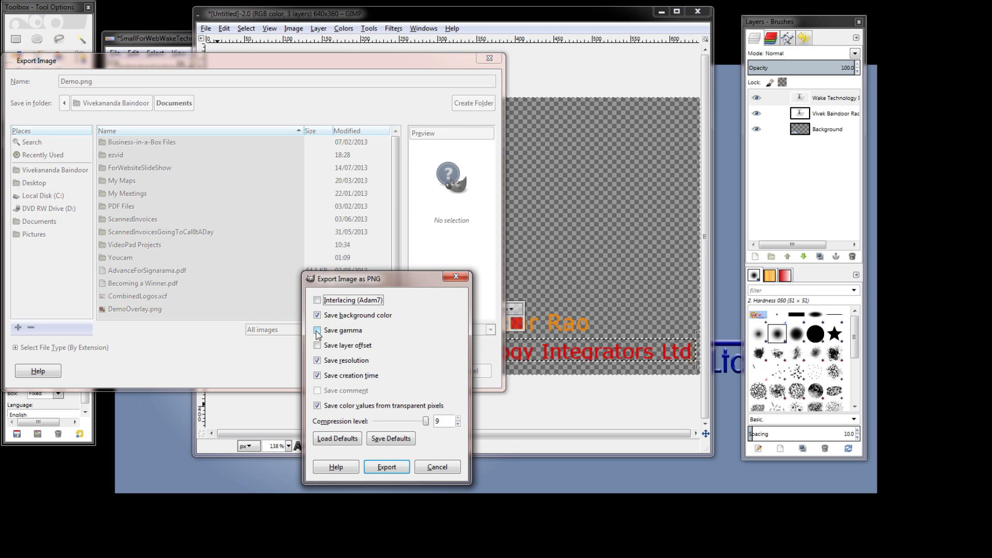
left_click(317, 330)
left_click(317, 346)
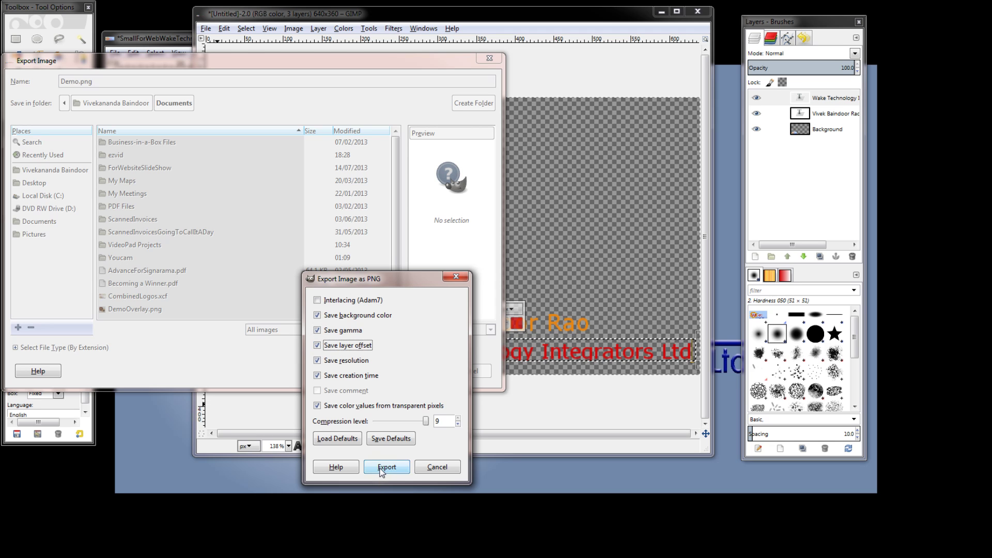
left_click(385, 467)
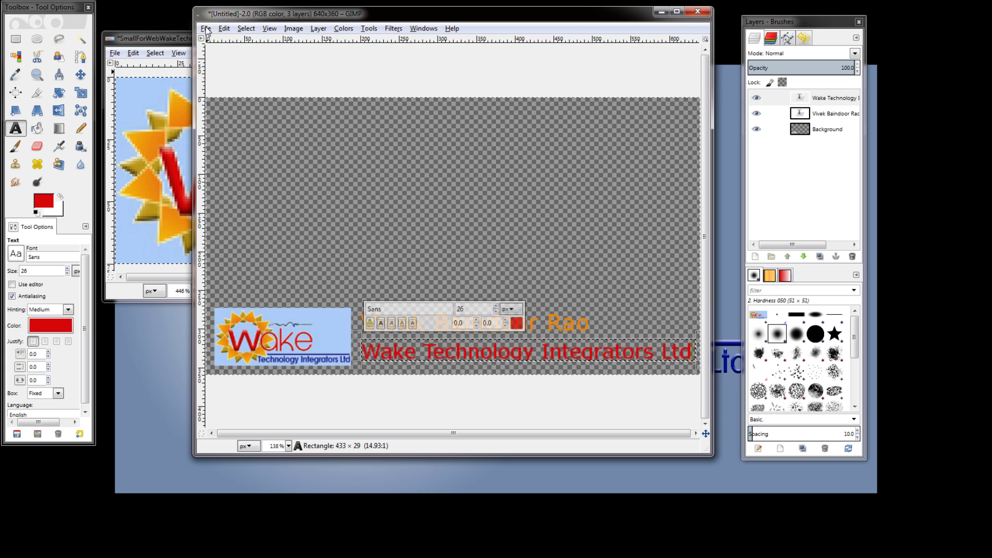
- Close the banner image without saving its changes
left_click(206, 29)
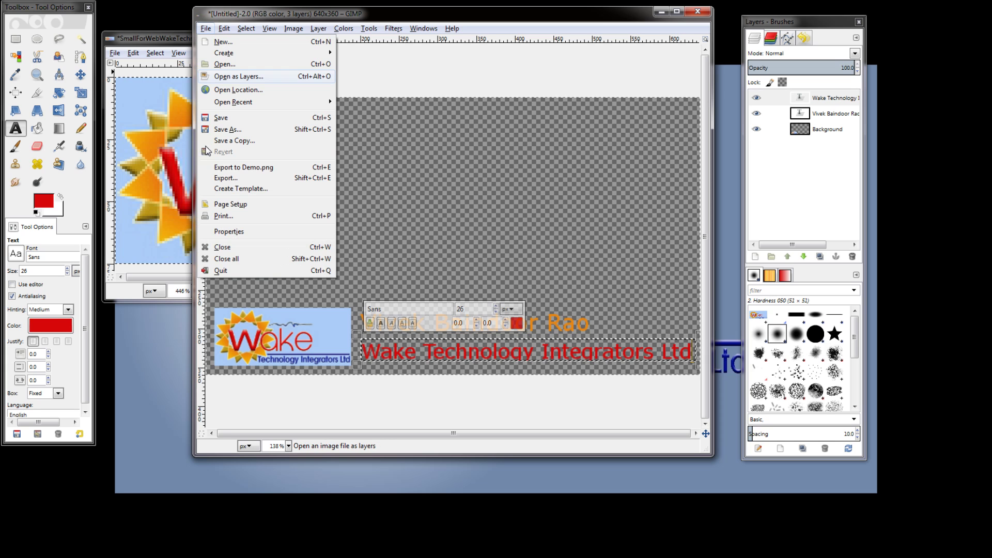
left_click(233, 252)
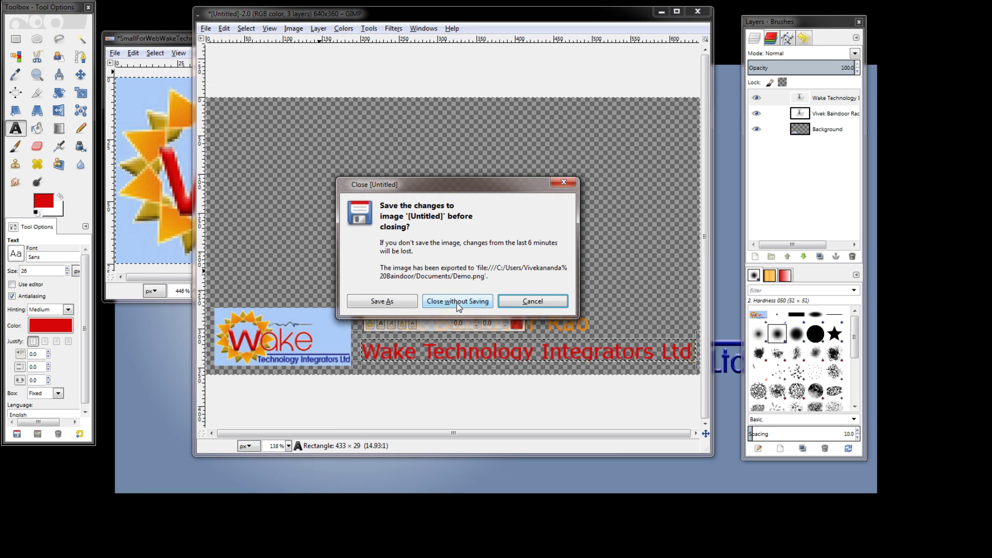
left_click(456, 302)
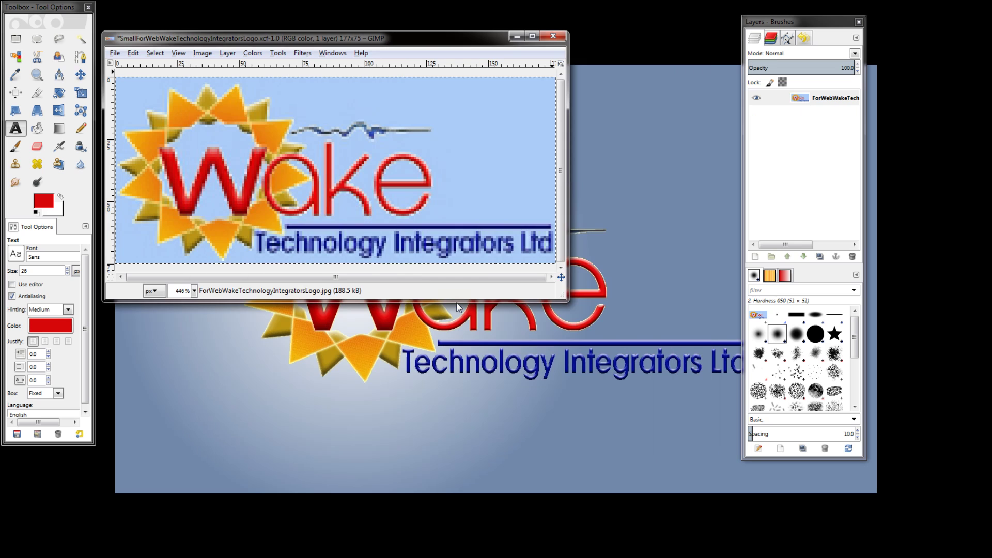
- Close all remaining images, discarding the Wake logo's unsaved changes
left_click(114, 53)
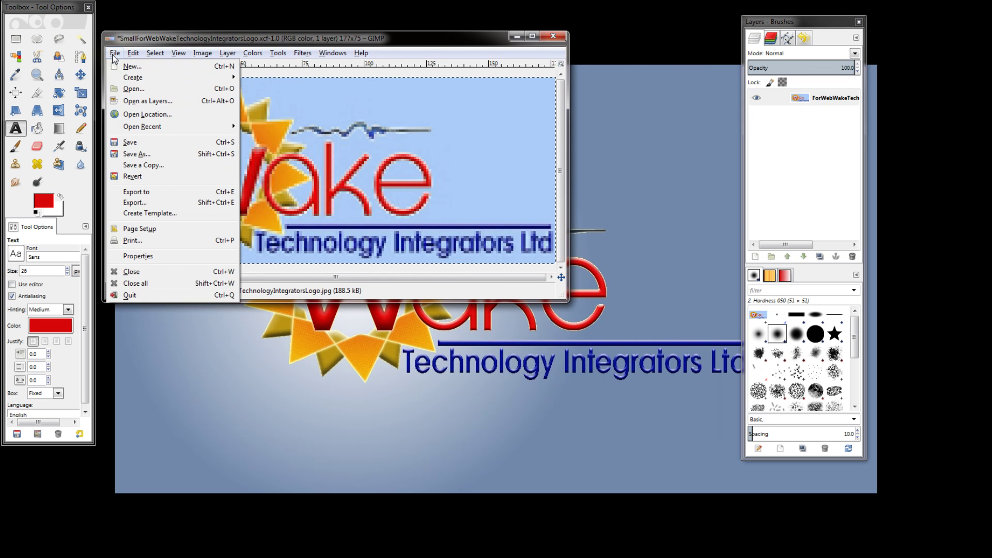
left_click(135, 283)
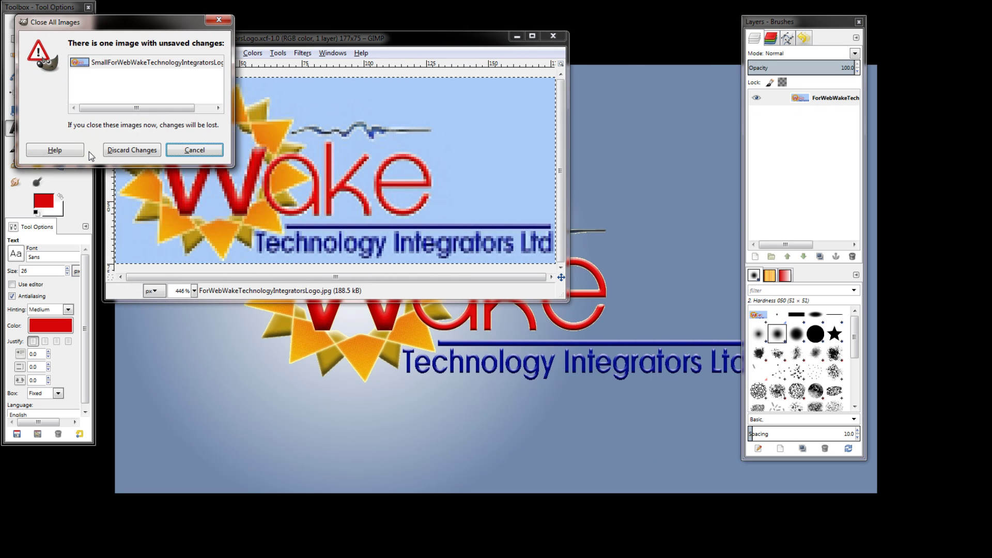
left_click(125, 151)
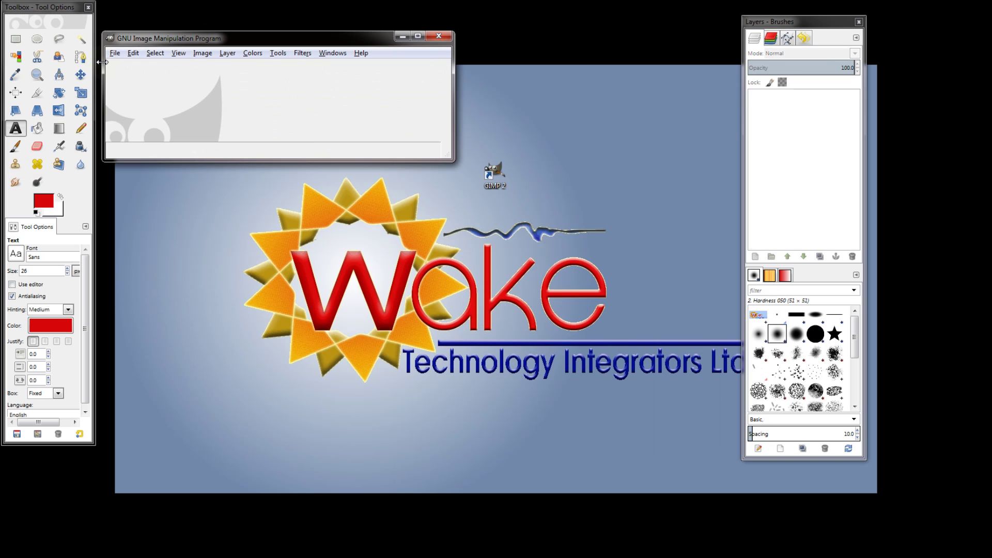
left_click(115, 53)
- Quit GIMP and open the Hangout Toolbox app in the Hangouts call
left_click(131, 294)
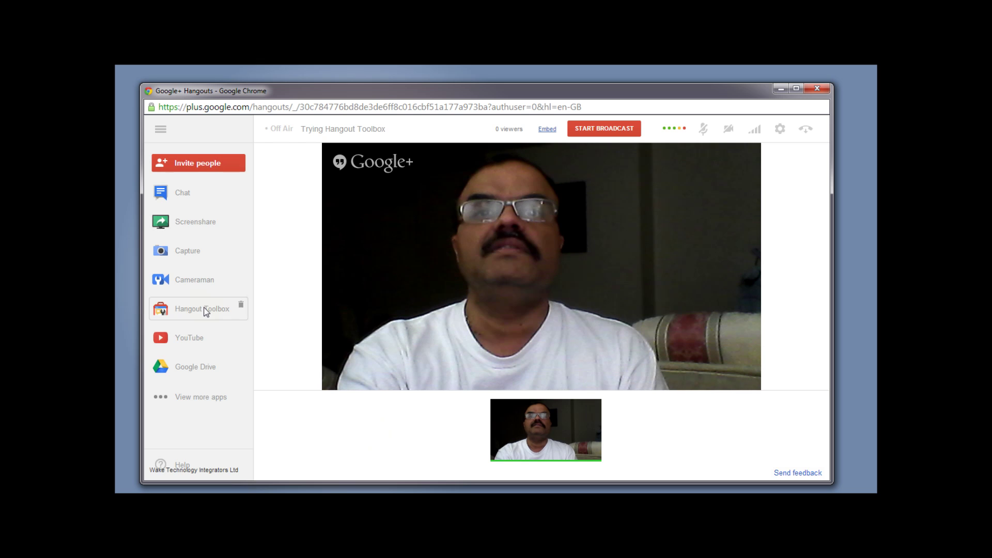
mouse_move(204, 312)
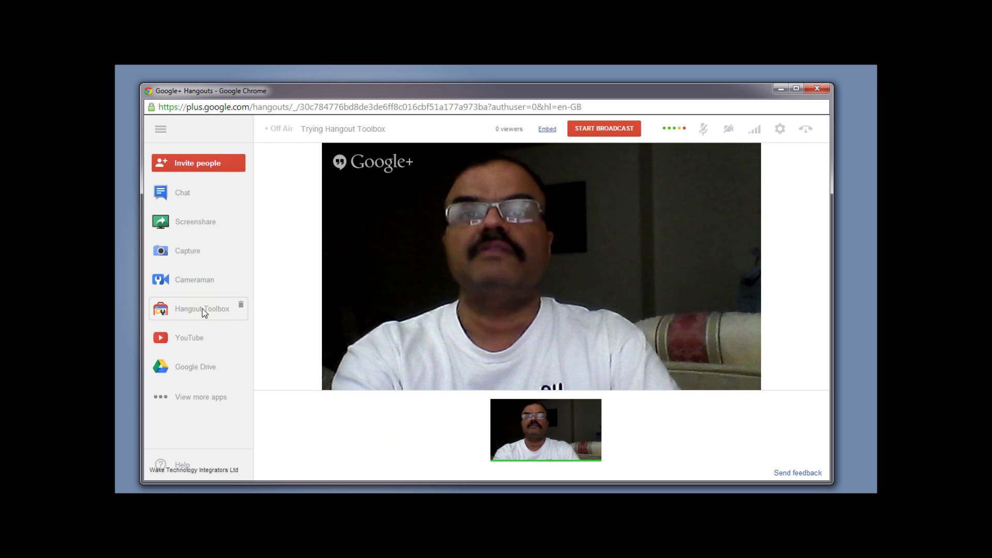
left_click(202, 310)
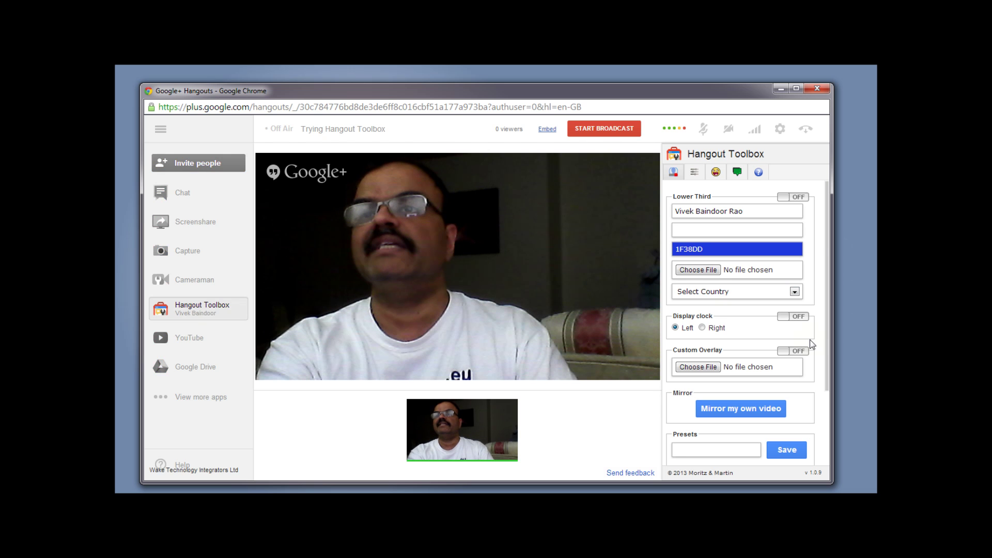
- Choose Demo.png from the Documents library as the Custom Overlay image
left_click_drag(825, 301, 831, 397)
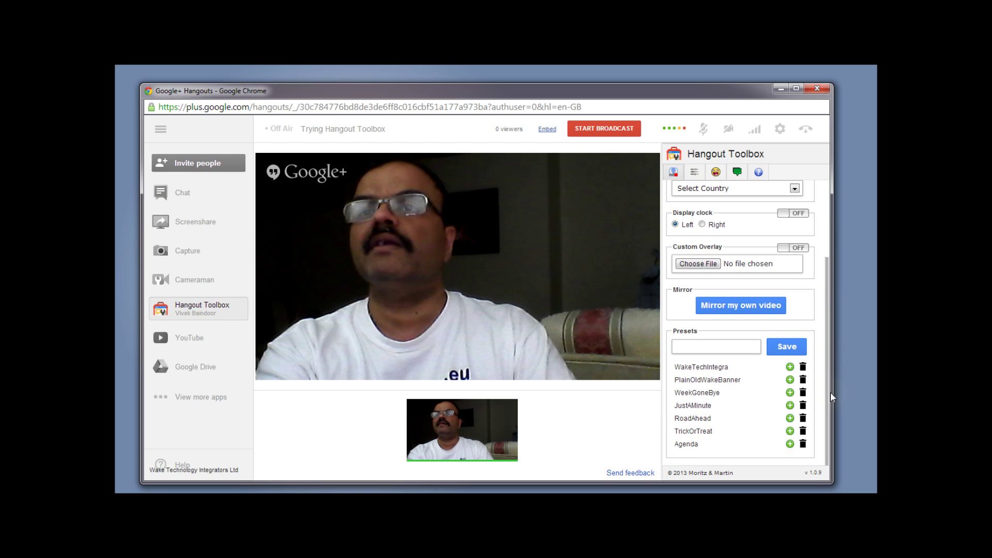
left_click(695, 264)
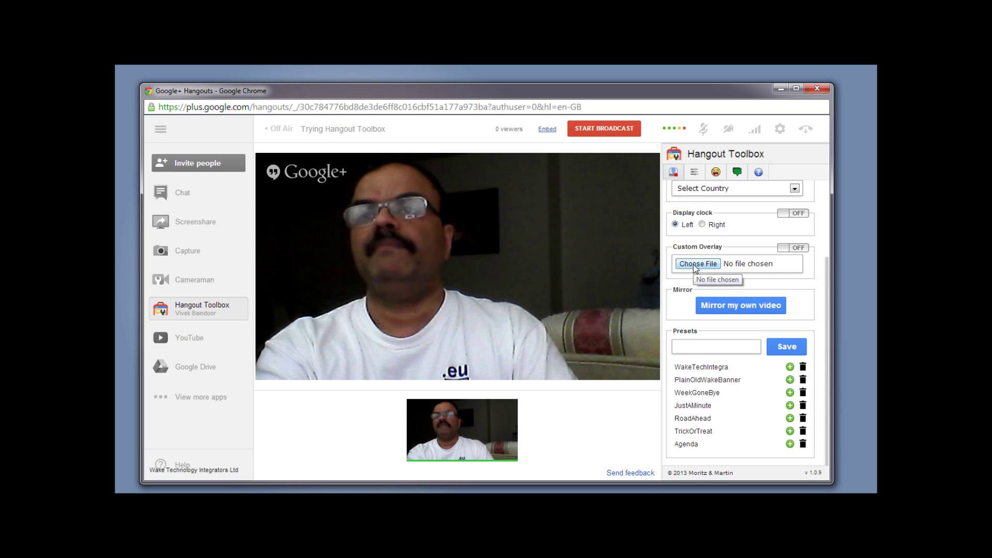
left_click(695, 265)
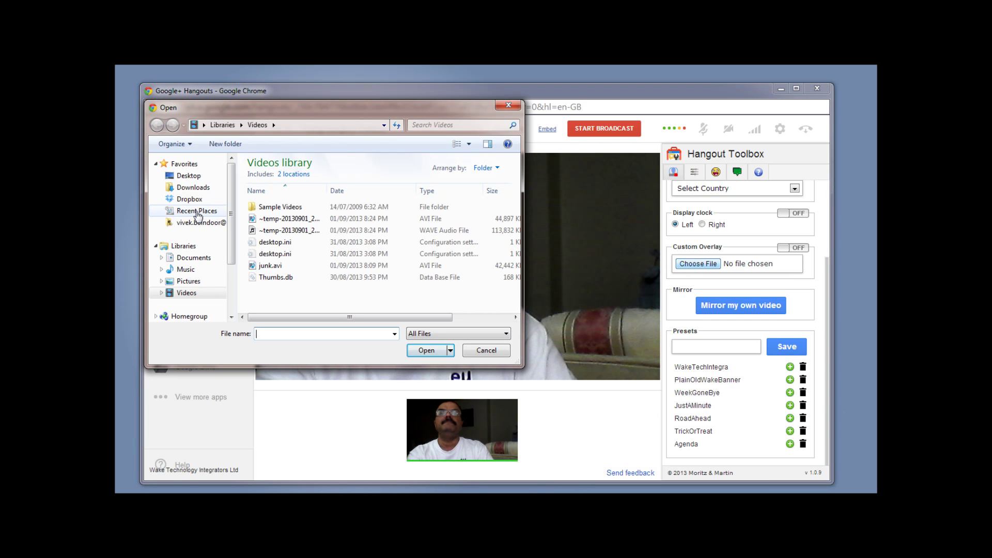
left_click(194, 258)
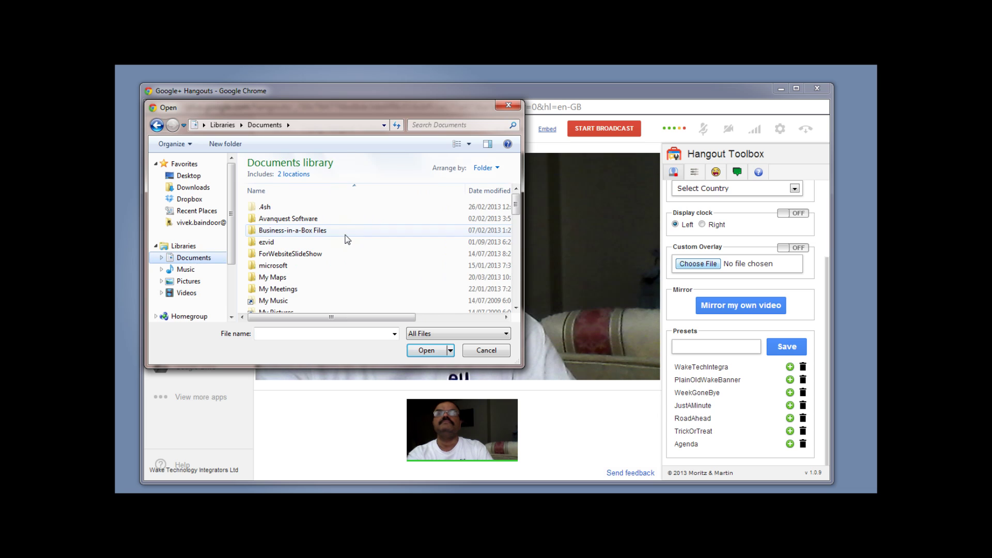
left_click_drag(516, 207, 519, 237)
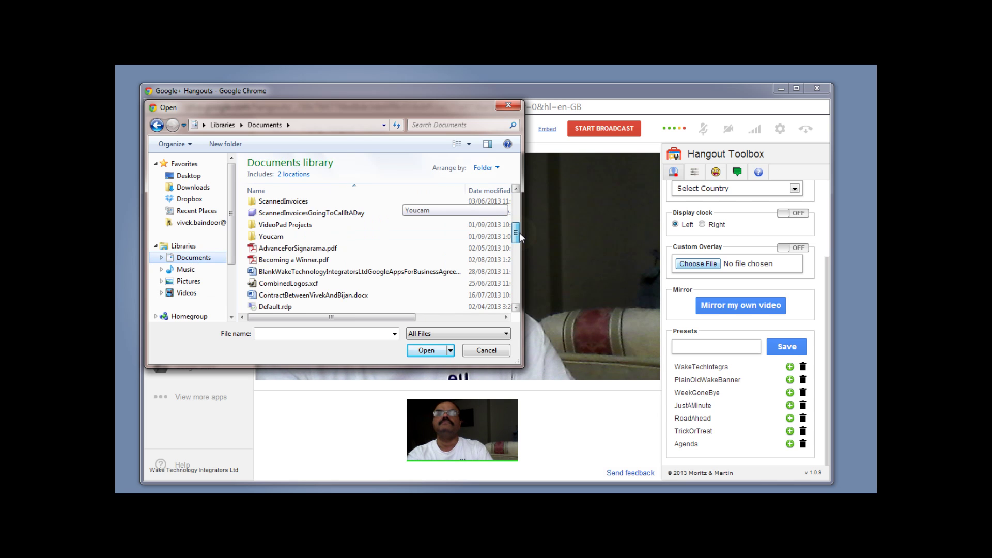
left_click_drag(521, 237, 521, 241)
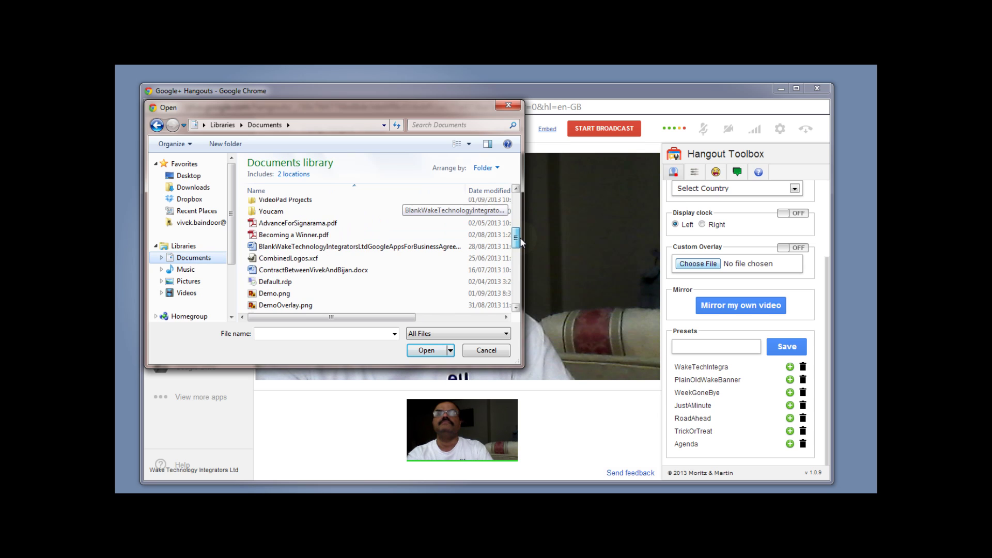
left_click(272, 293)
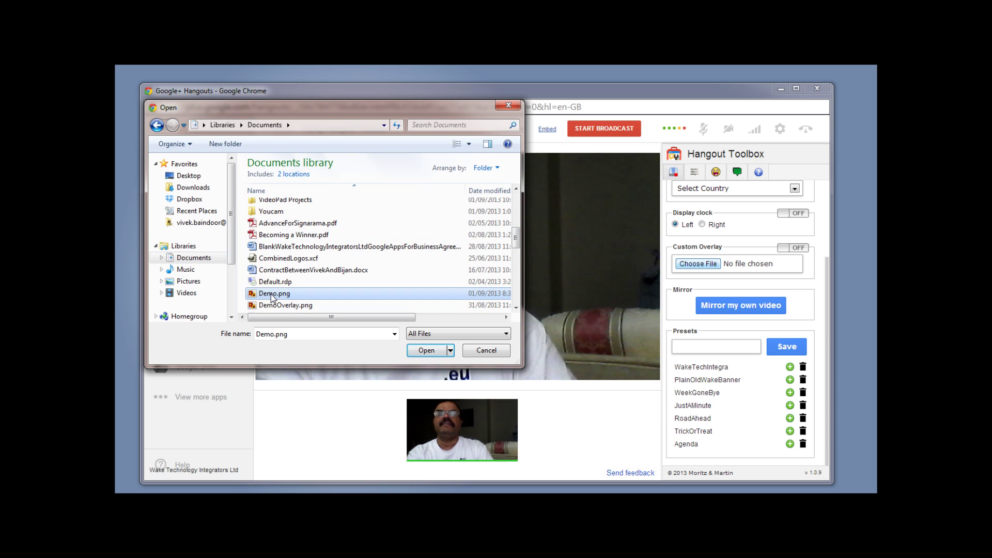
left_click(432, 352)
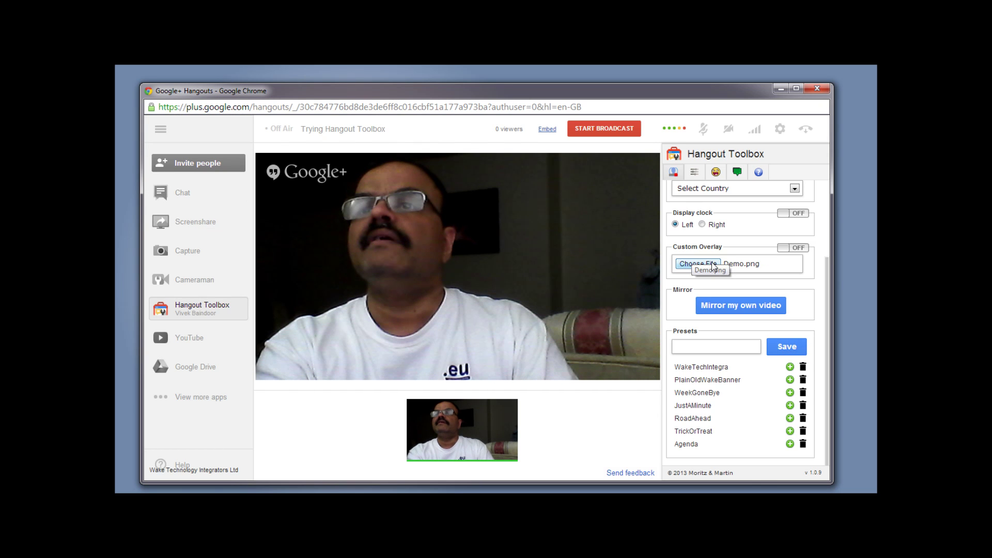
- Switch the Custom Overlay ON so the Demo.png banner appears over the video, then select the preset name box
left_click(793, 248)
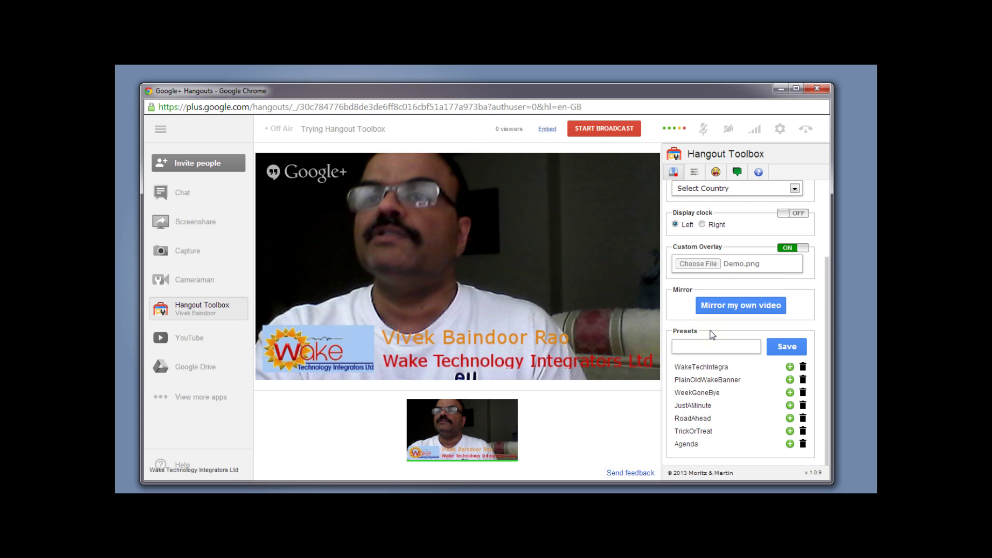
left_click(689, 347)
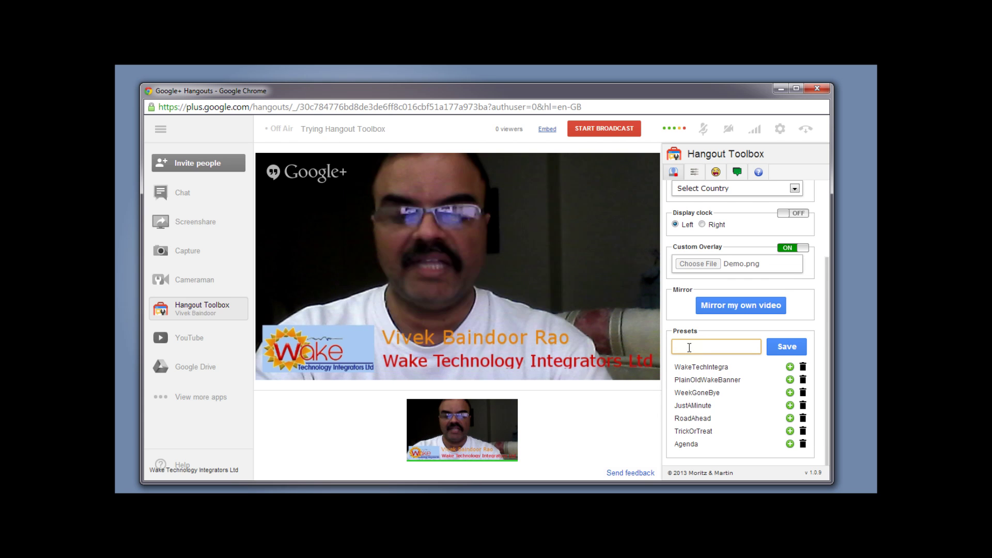
- Save the setup as a preset named Demo and switch the Custom Overlay back OFF
type("De")
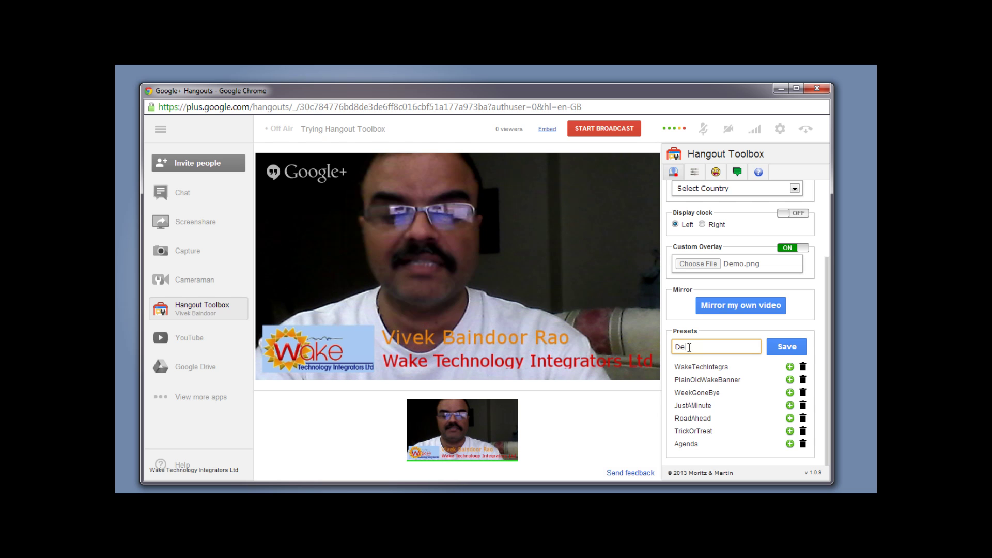
type("mo")
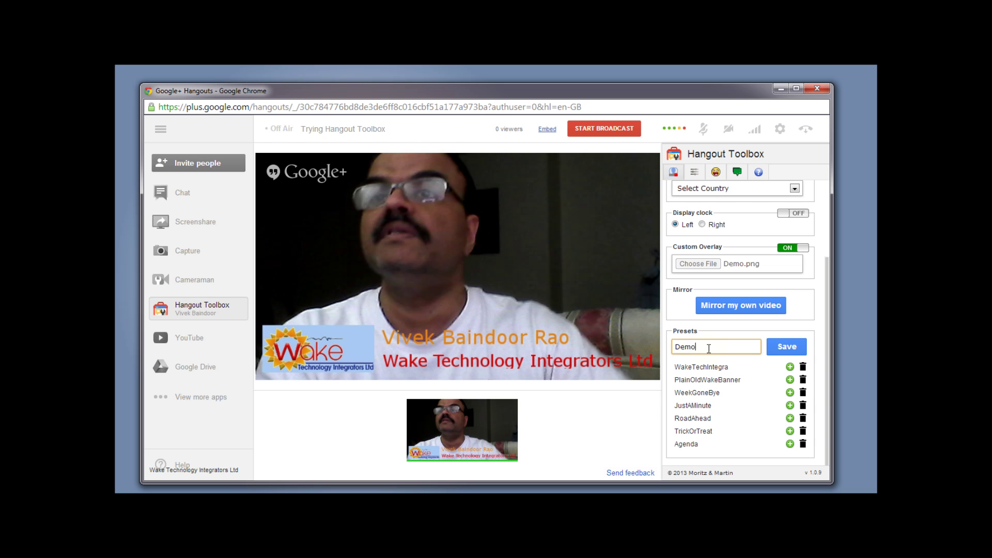
left_click(794, 351)
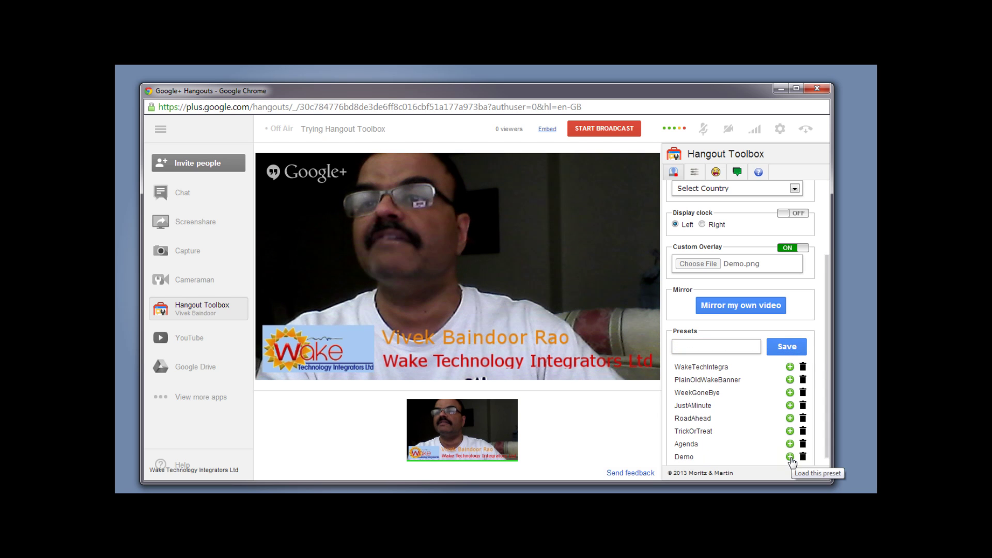
left_click(788, 248)
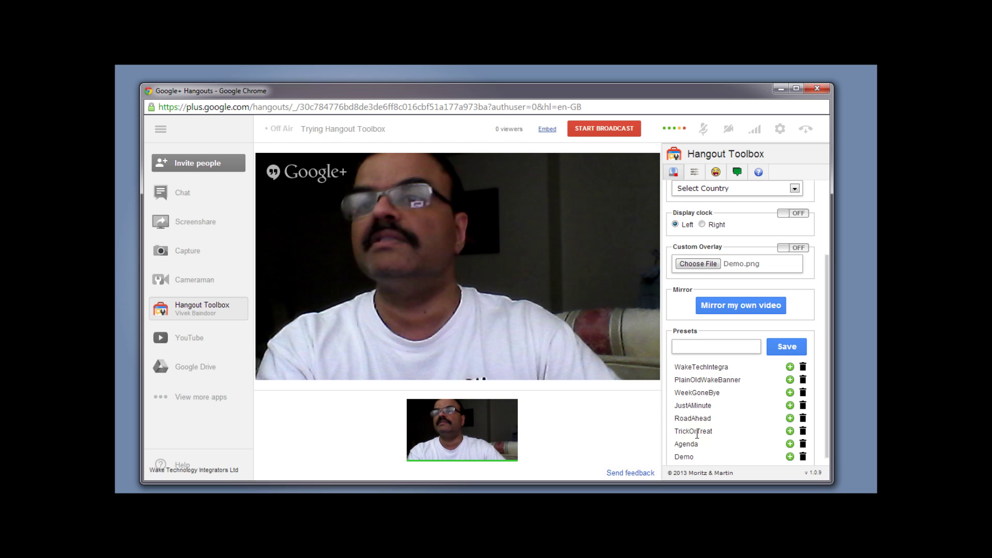
- Load the Demo, Agenda, JustAMinute, WeekGoneBye, RoadAhead and TrickOrTreat presets in turn
left_click(790, 458)
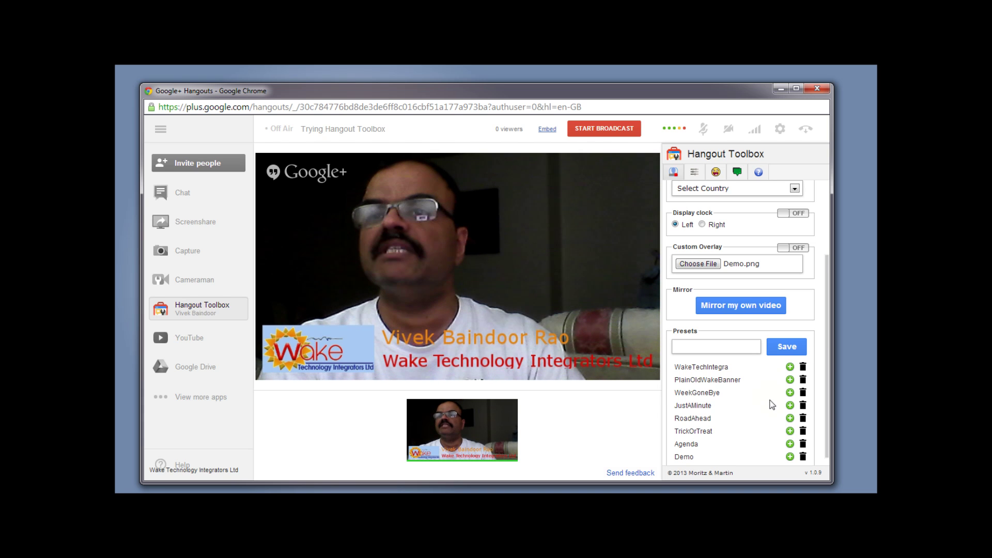
left_click(792, 448)
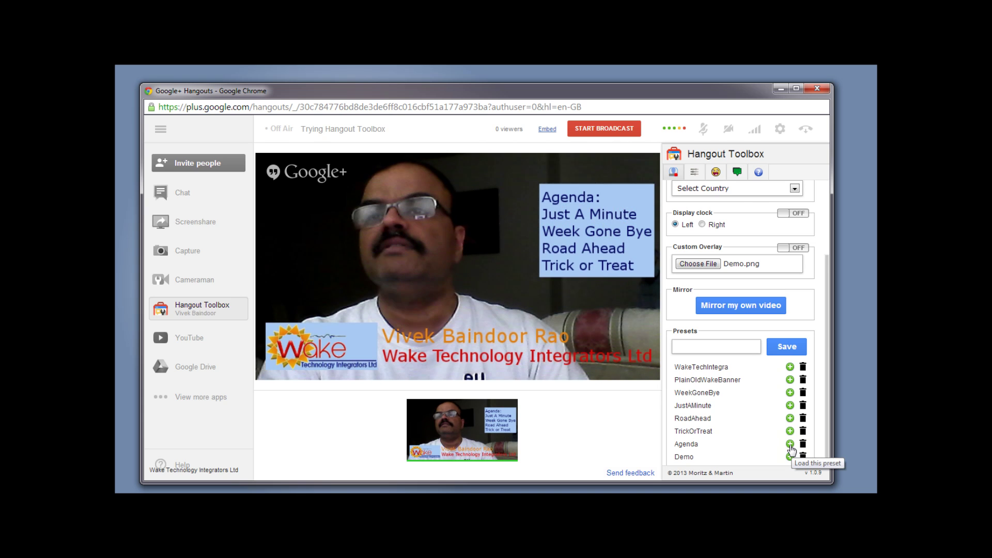
left_click(790, 405)
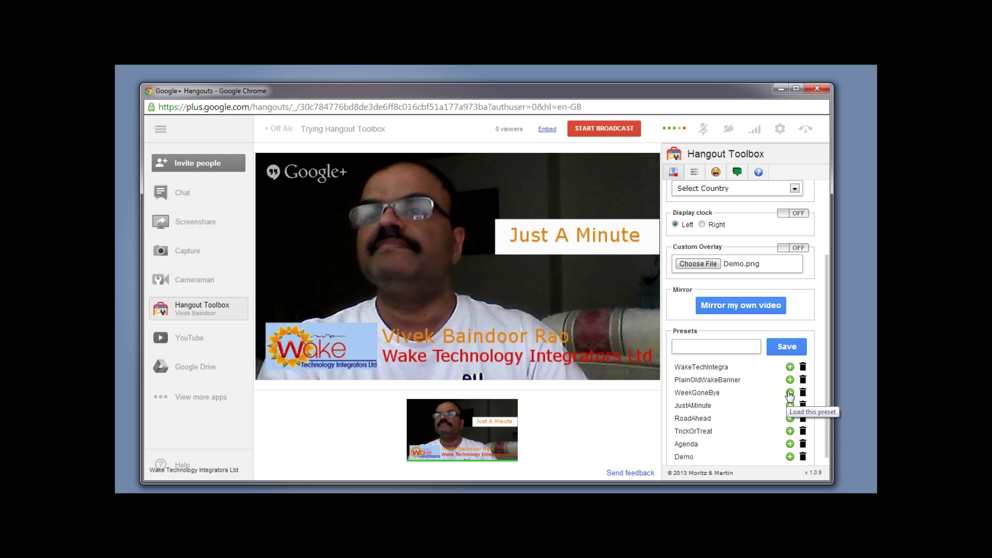
left_click(790, 392)
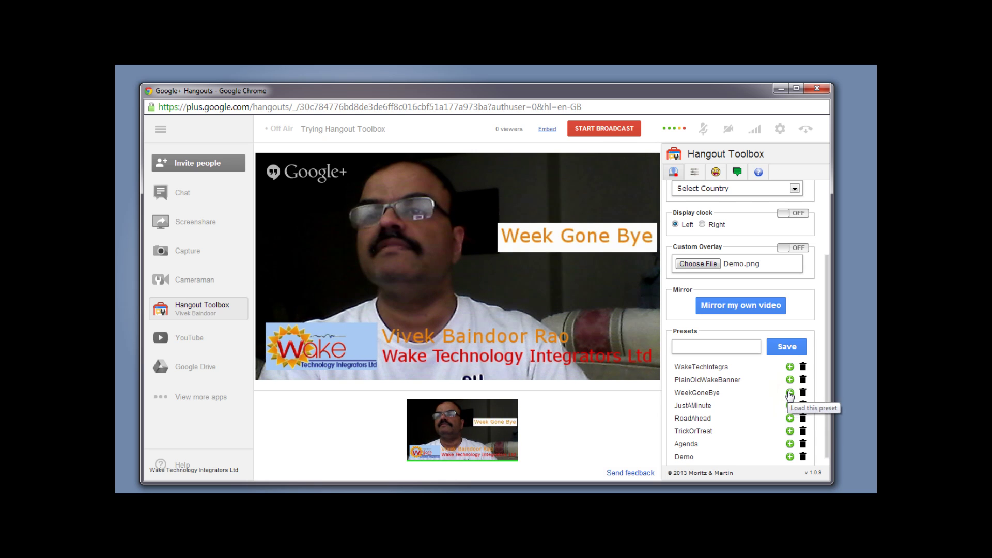
left_click(790, 419)
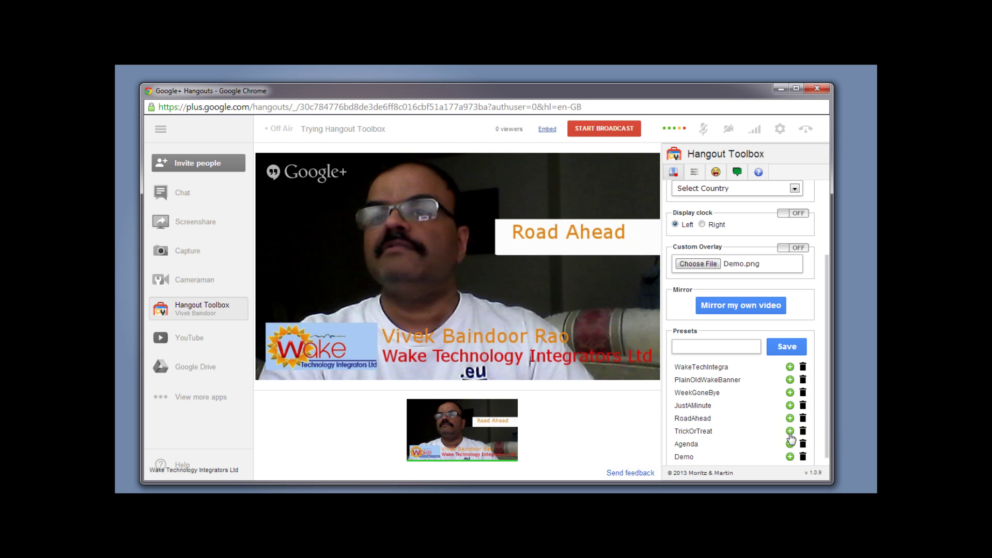
left_click(791, 433)
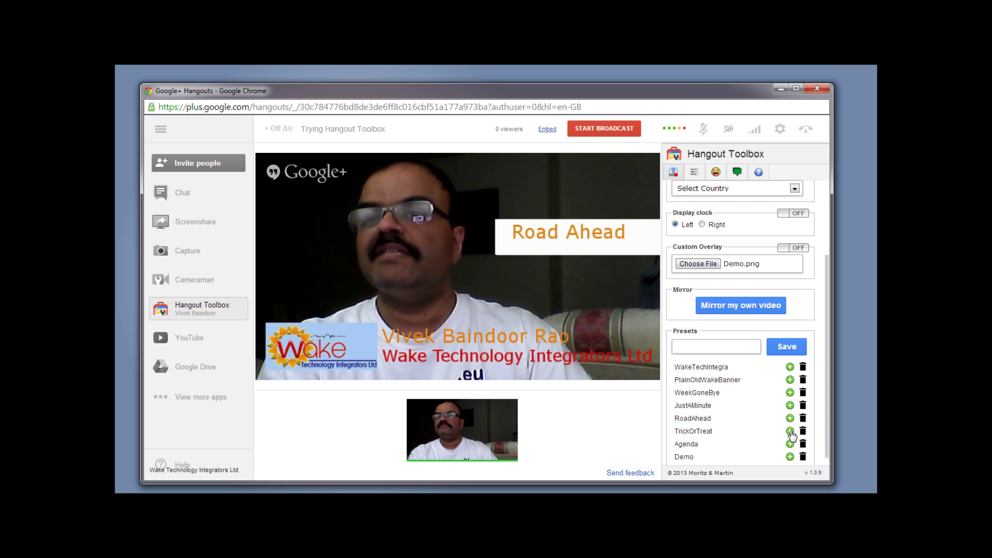